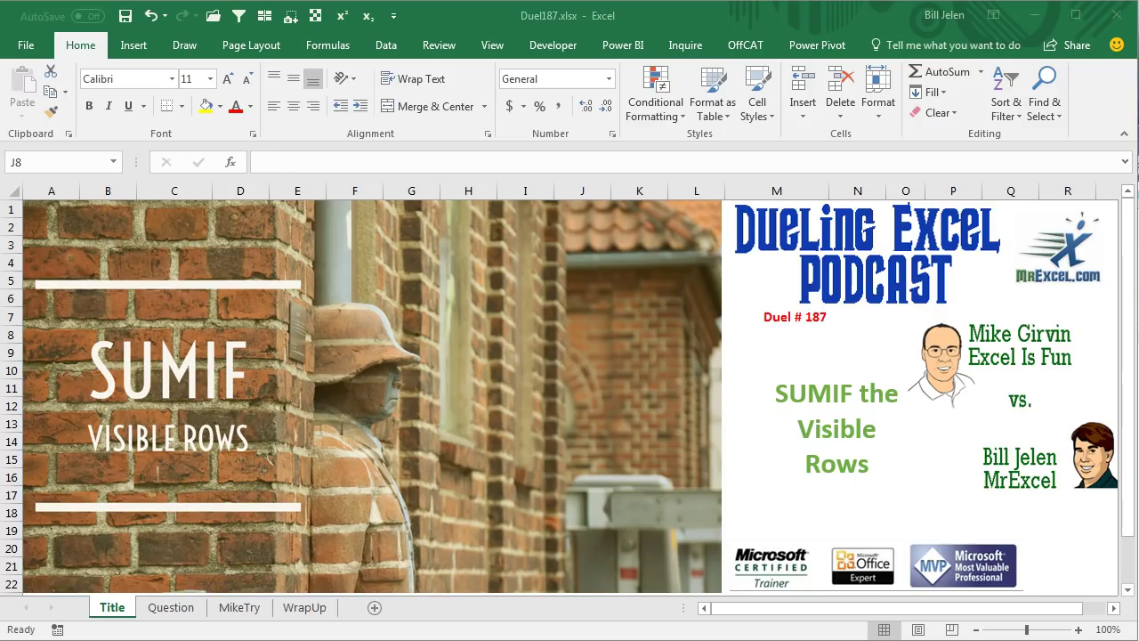
- Switch from the Title sheet to the Question sheet, where All Yes totals 300
left_click(171, 607)
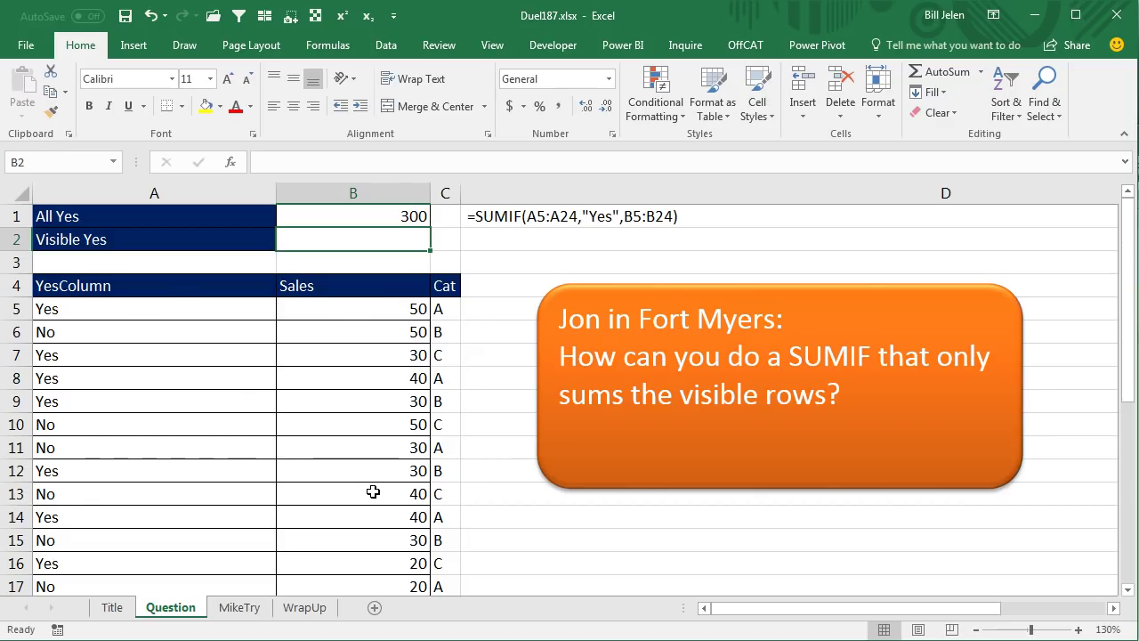
- Select the Cat B cell C6 and bring up the Data ribbon
left_click(448, 336)
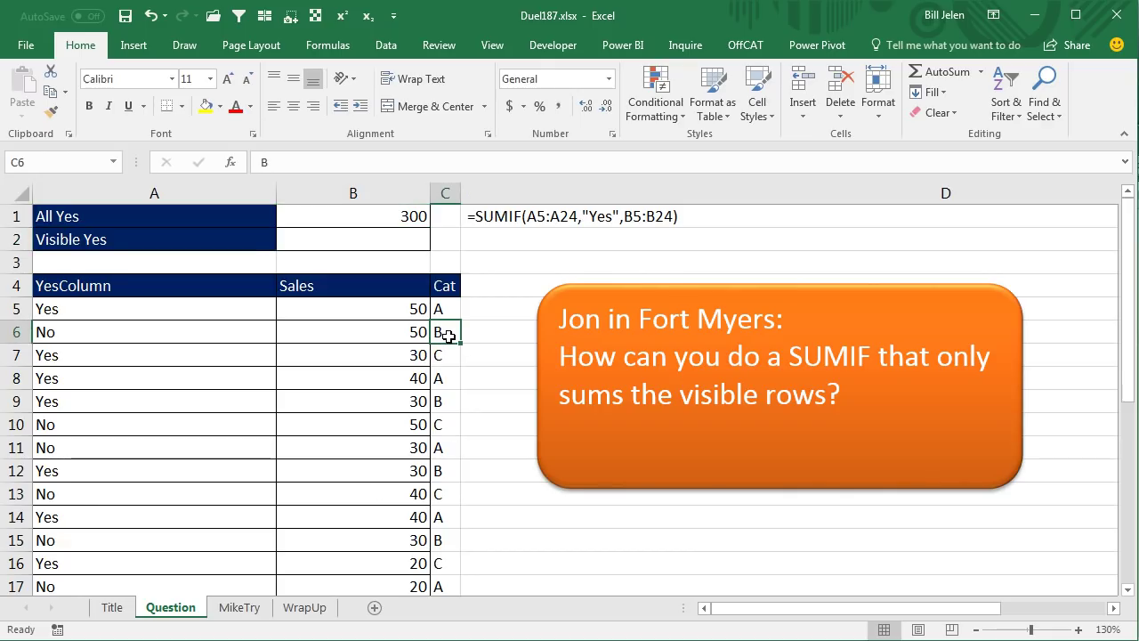
left_click(387, 47)
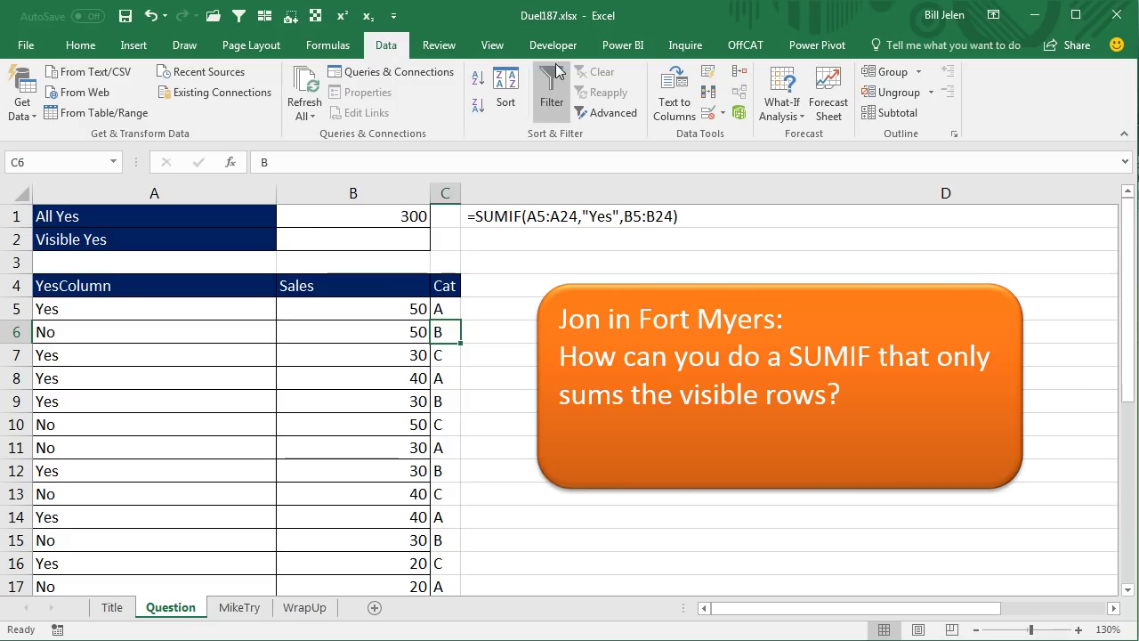
- Filter the table to Cat B, confirm the visible Yes sales sum to 100, then clear the filter
left_click(239, 15)
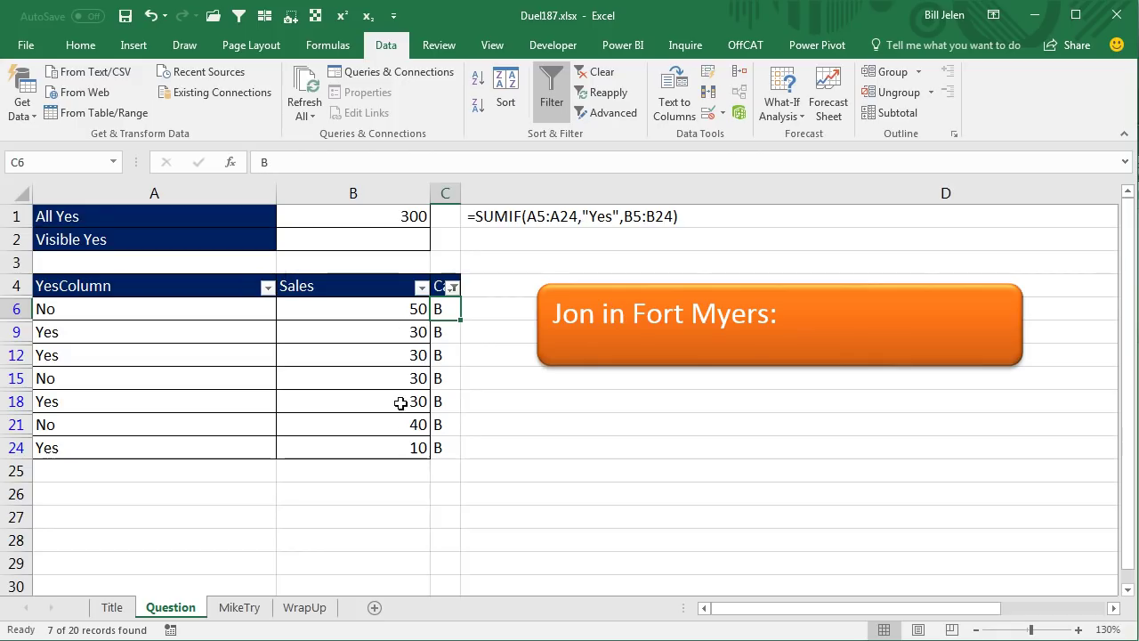
left_click(411, 333)
left_click(397, 359, "ctrl")
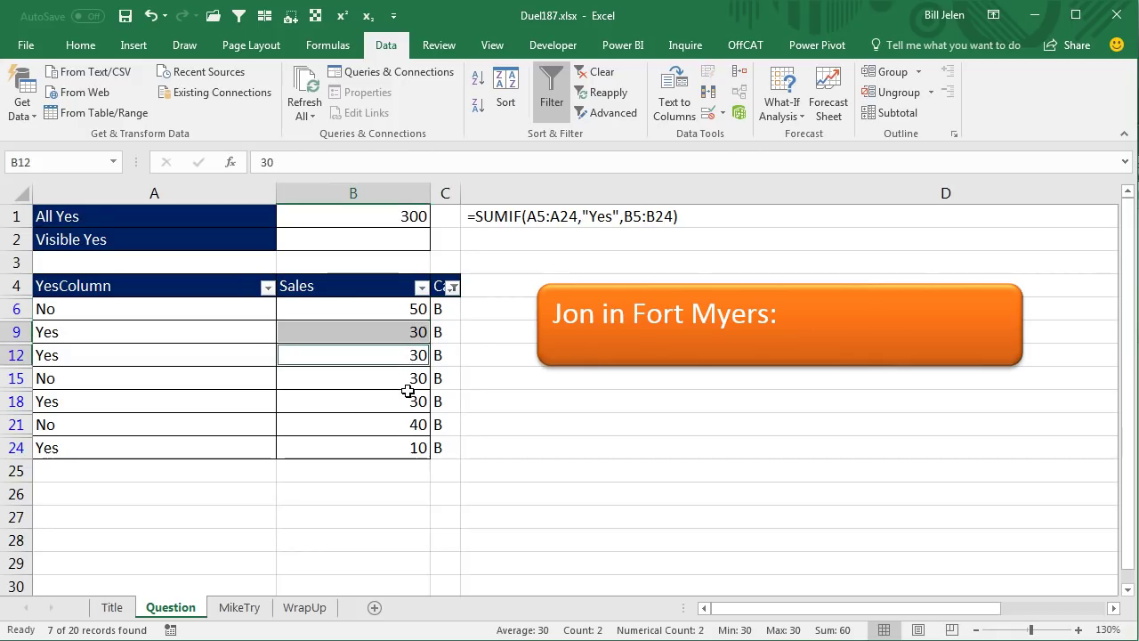
left_click(415, 401, "ctrl")
left_click(415, 450, "ctrl")
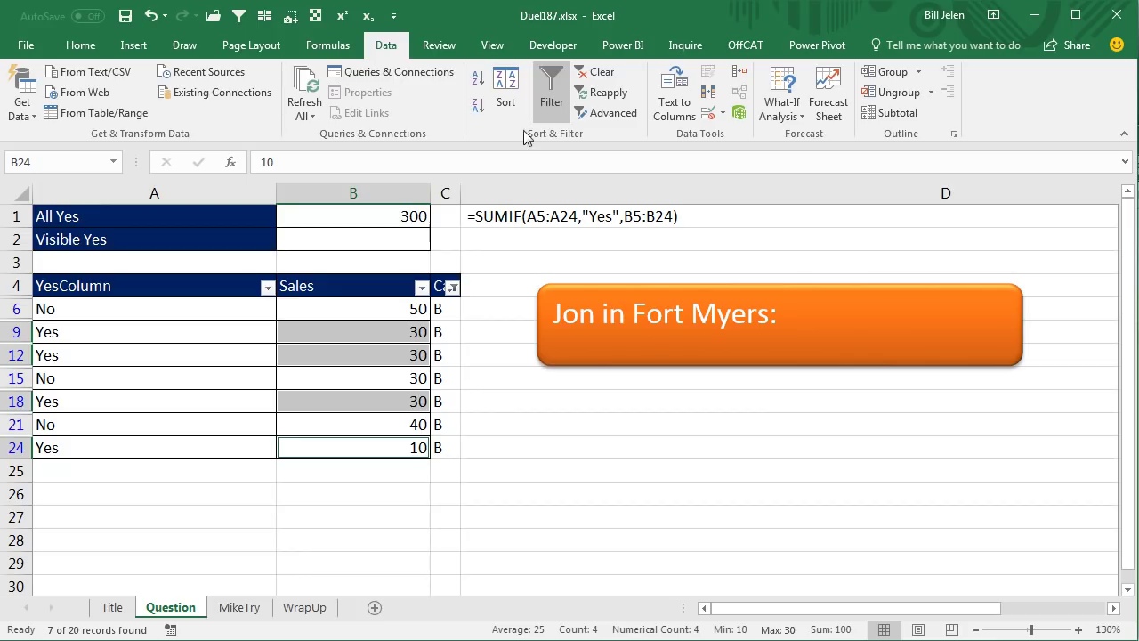
left_click(552, 82)
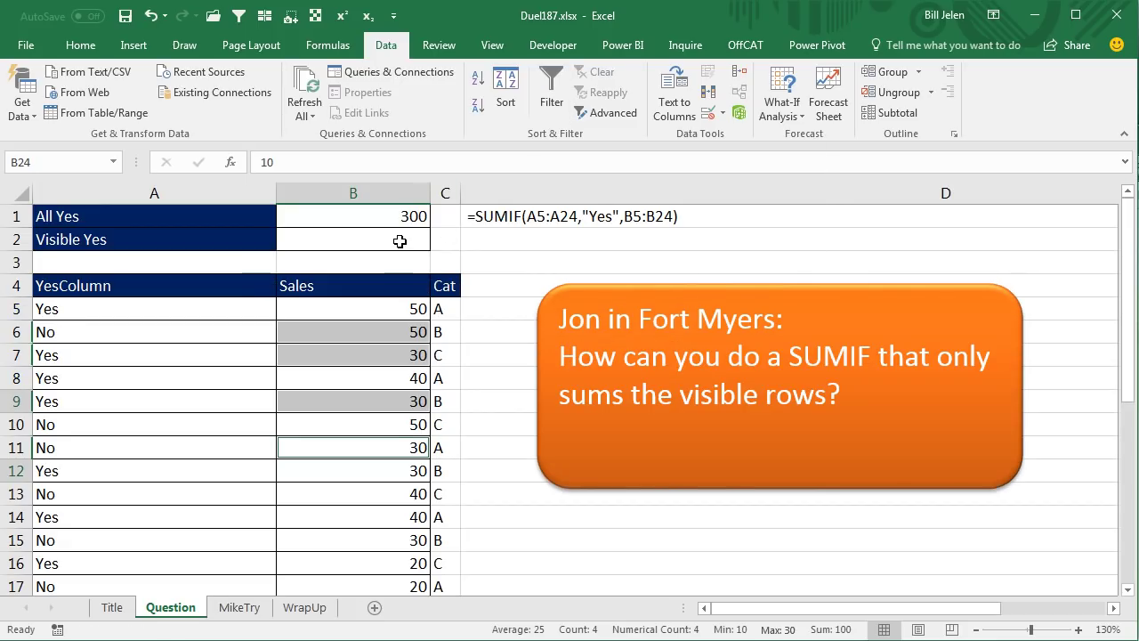
- Start B2's formula as =AGGREGATE(9,5, using SUM while ignoring hidden rows
left_click(373, 234)
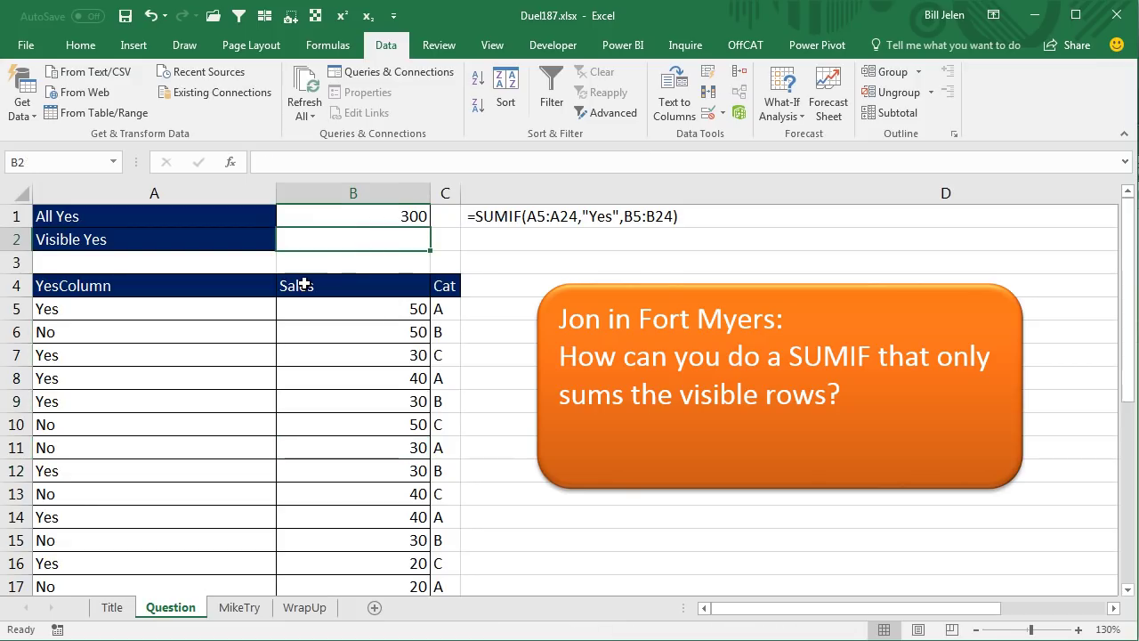
type("=agg")
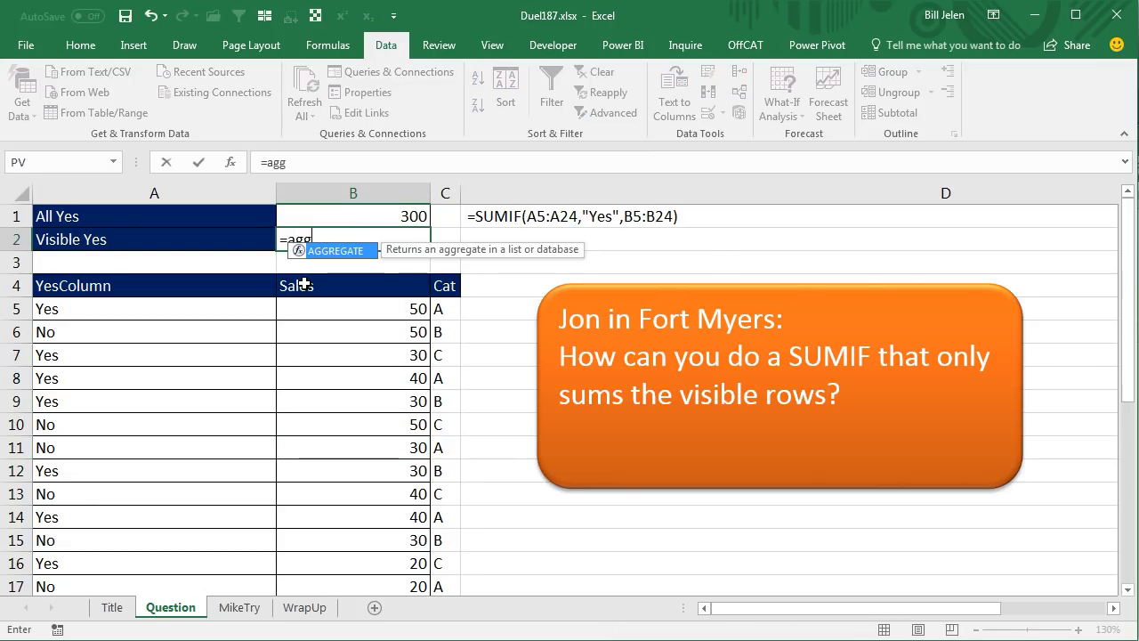
key("Tab")
key("Down")
key("Down")
key("Down")
key("Down")
key("Down")
key("Down")
key("Down")
key("Down")
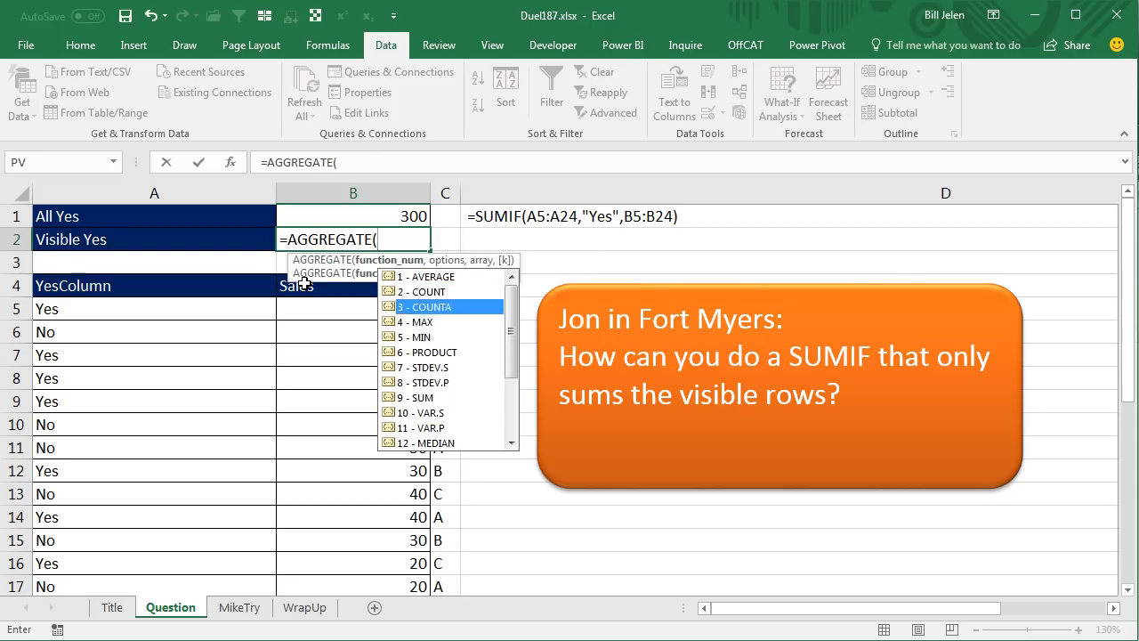
key("Tab")
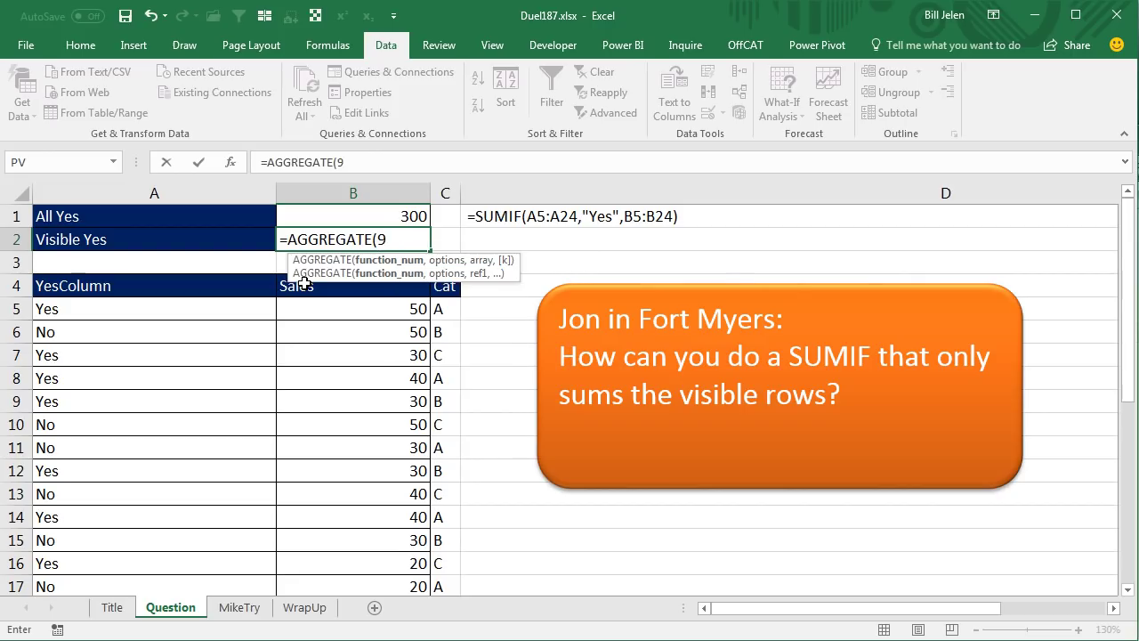
type(",")
key("Down")
key("Down")
key("Down")
key("Down")
key("Down")
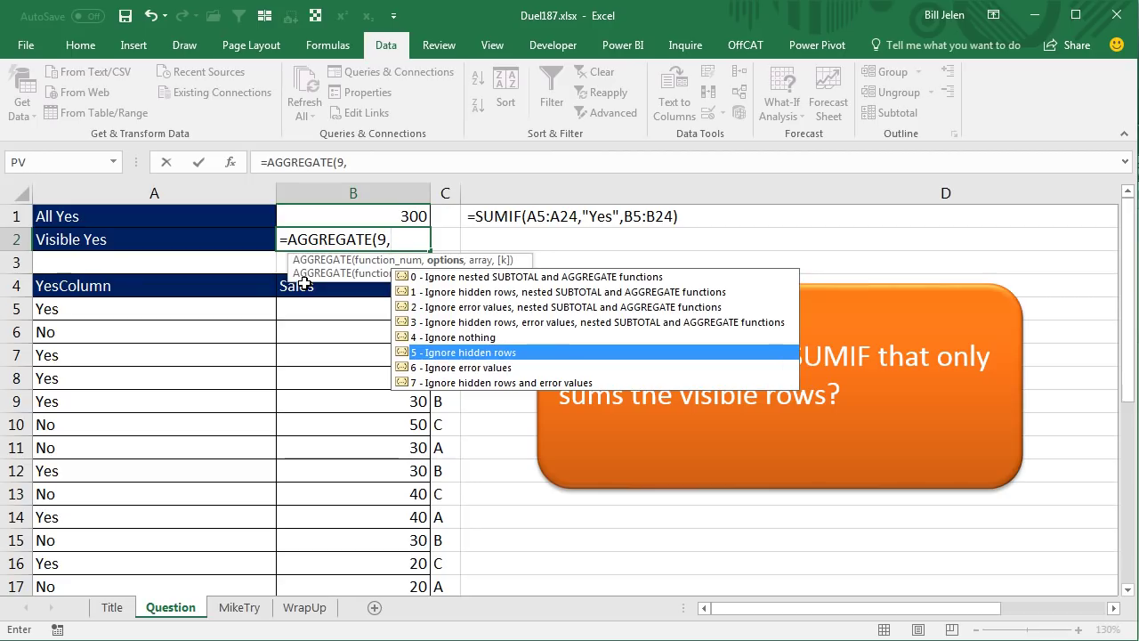
key("Tab")
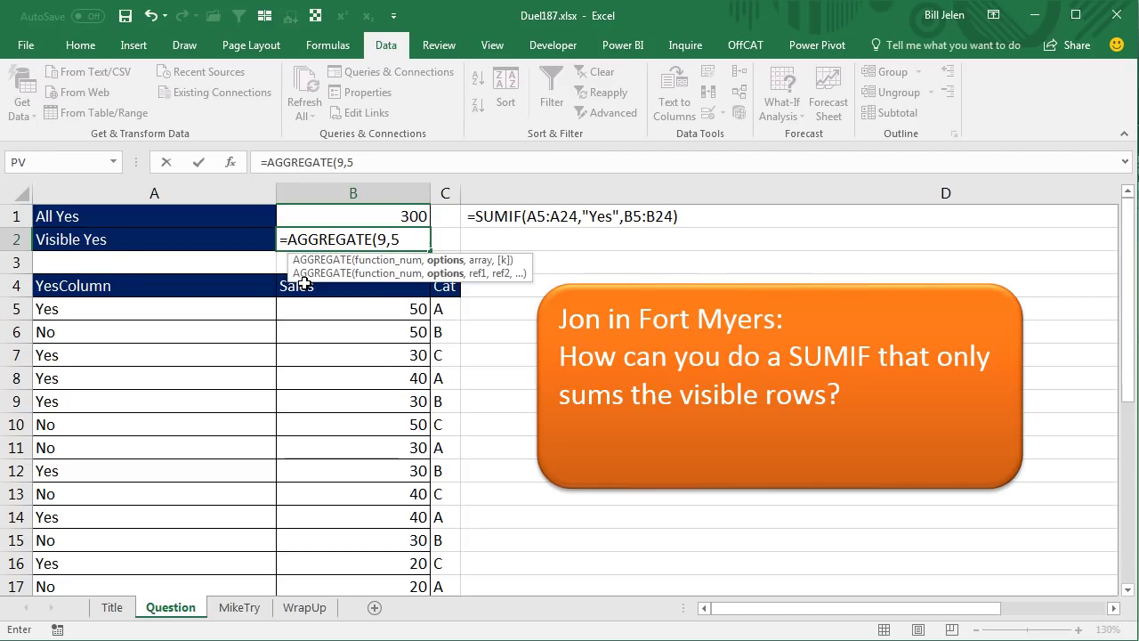
type(",")
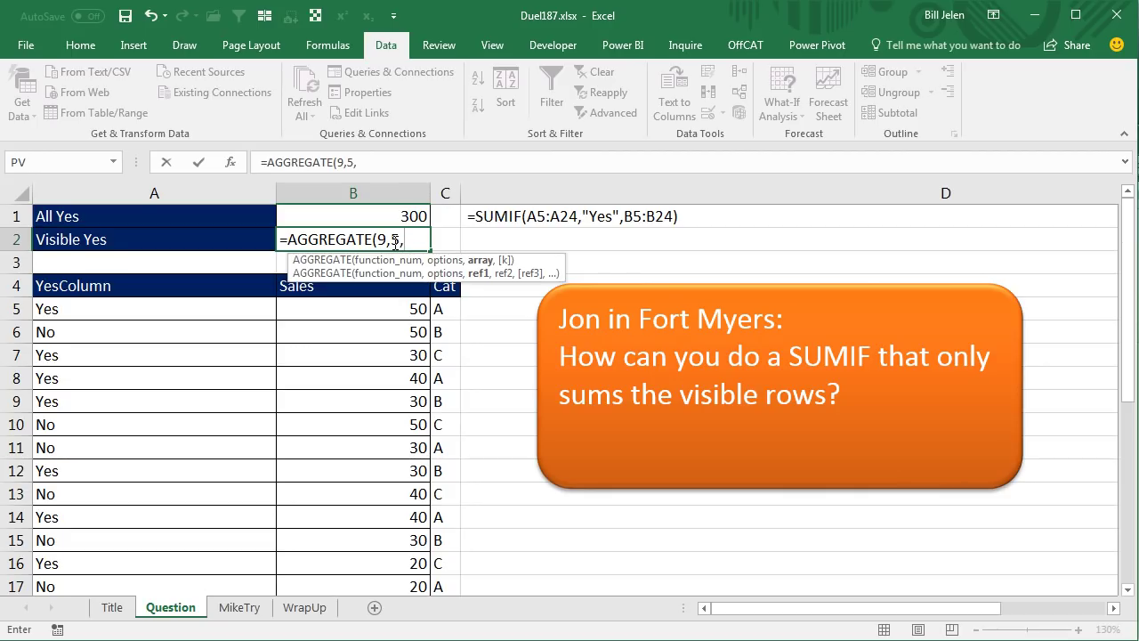
- Add the array argument (B5:B24)*(A5:A24="Yes") to the AGGREGATE formula
type("(")
left_click(405, 312)
key("ctrl+shift+Down")
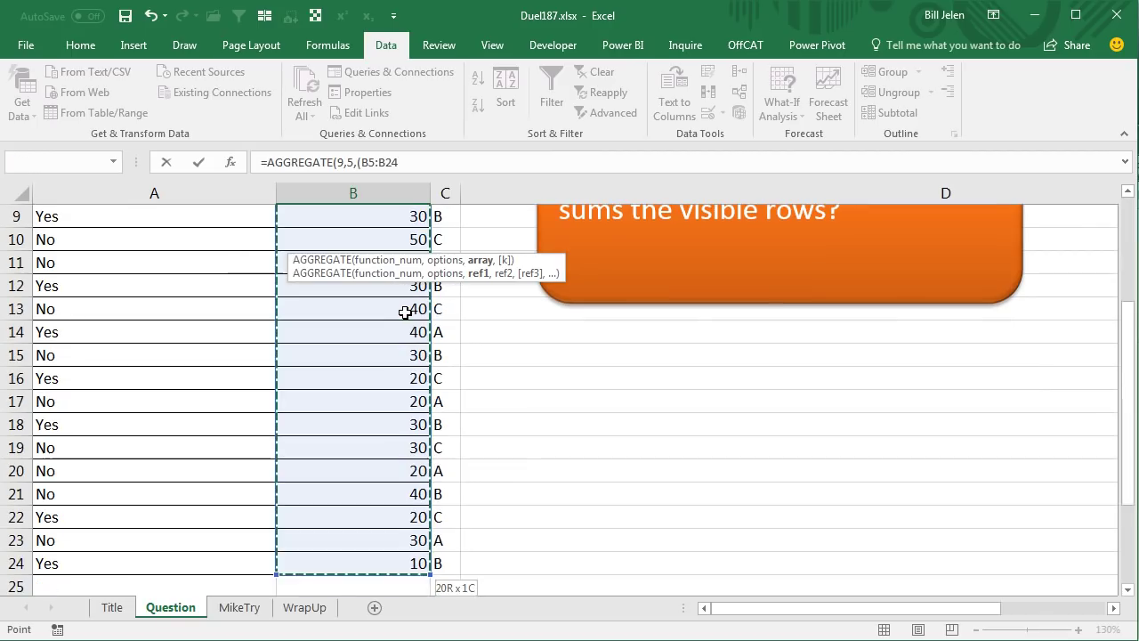
type(")")
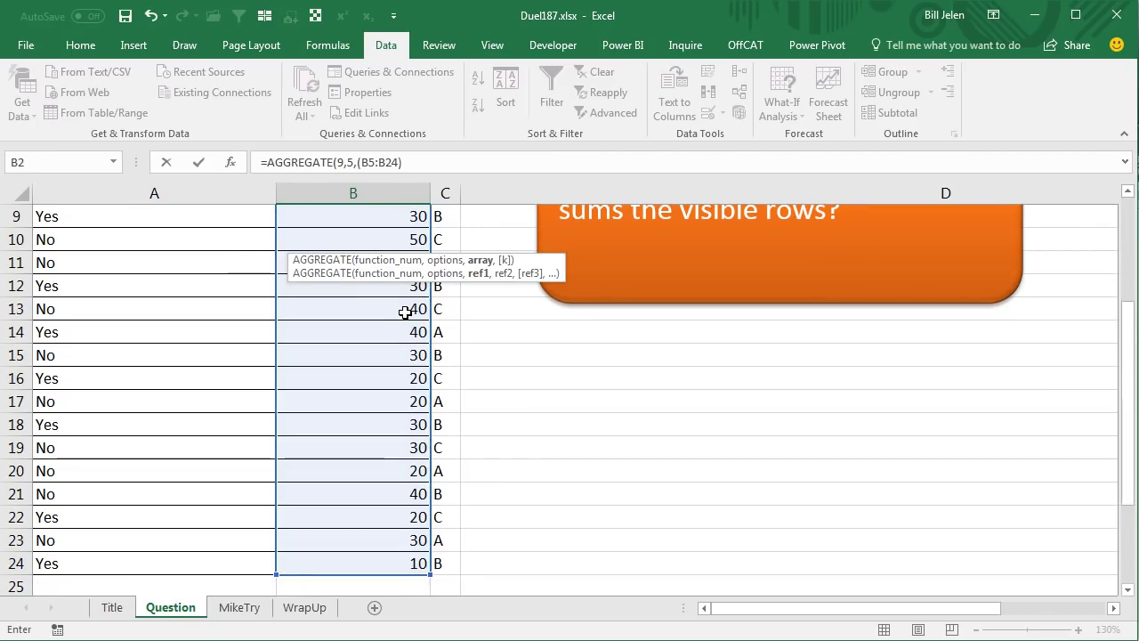
scroll(405, 312, "up", 3)
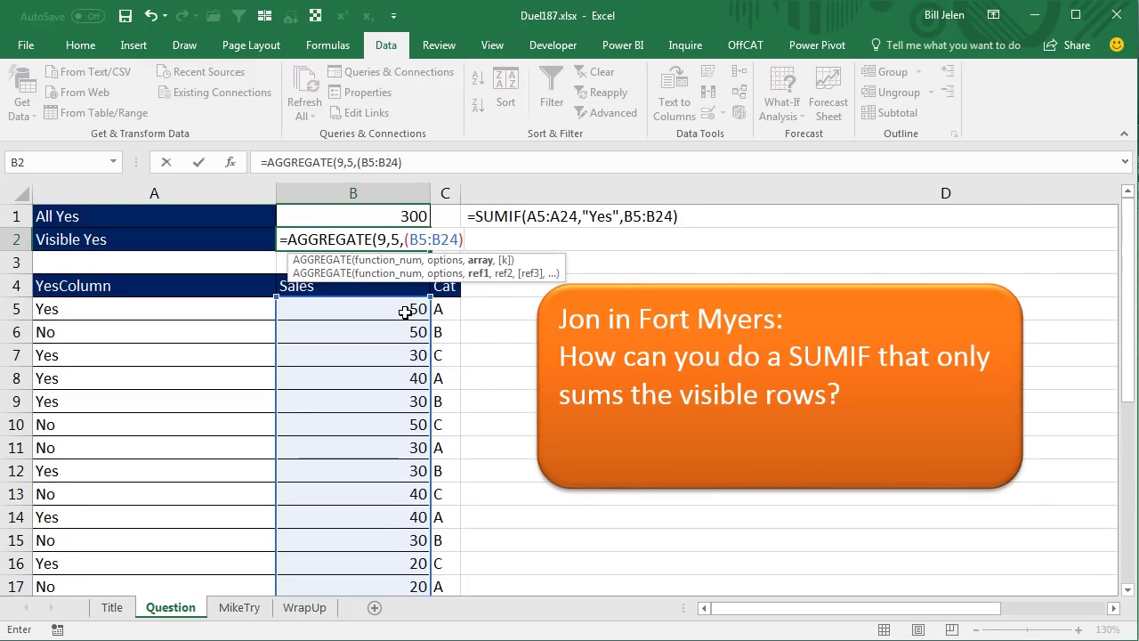
type("*(")
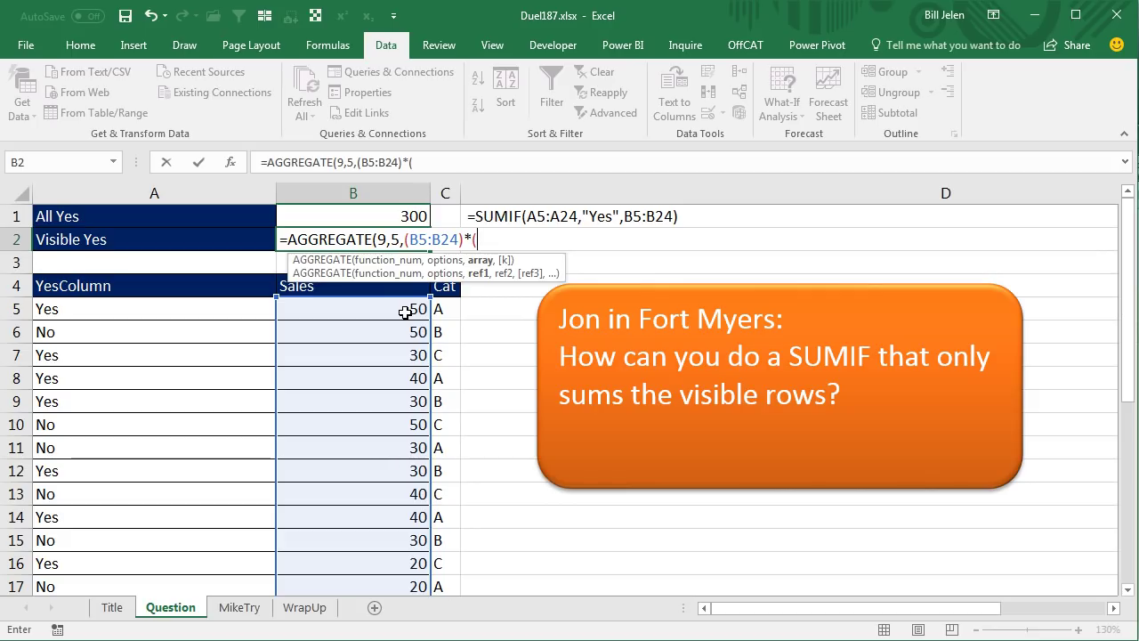
left_click(123, 312)
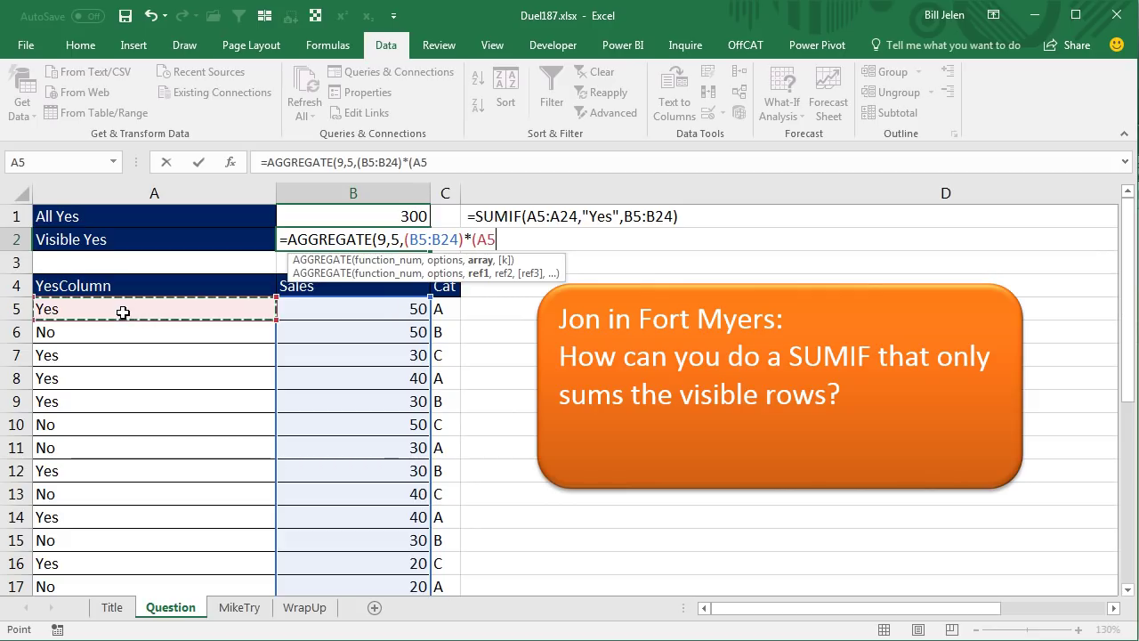
key("ctrl+shift+Down")
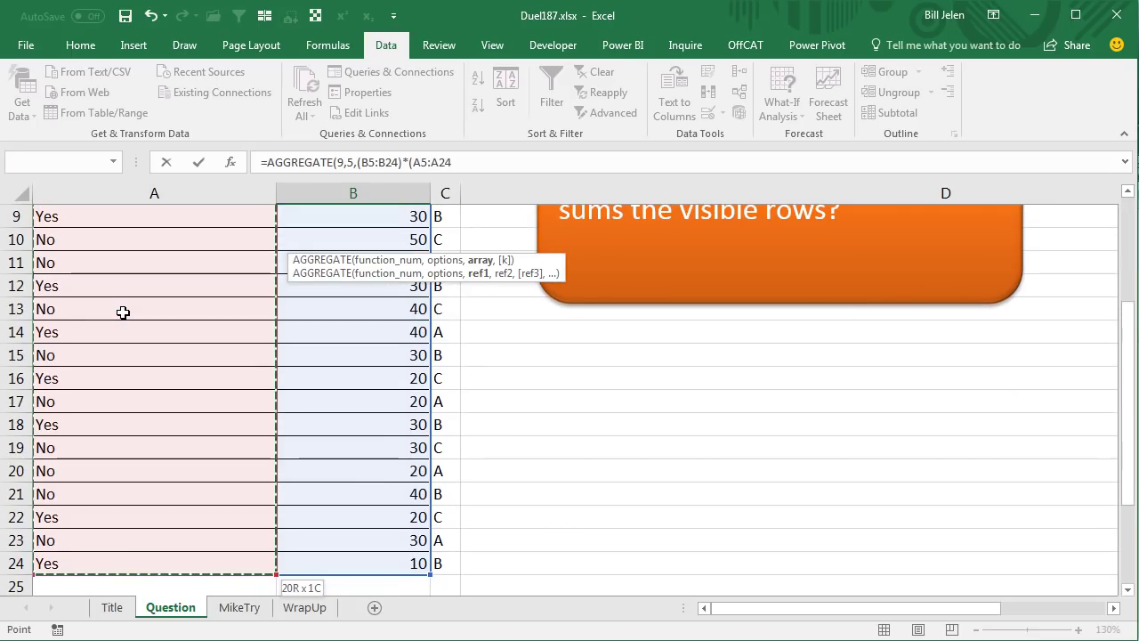
scroll(123, 312, "up", 3)
type("=\"Yes")
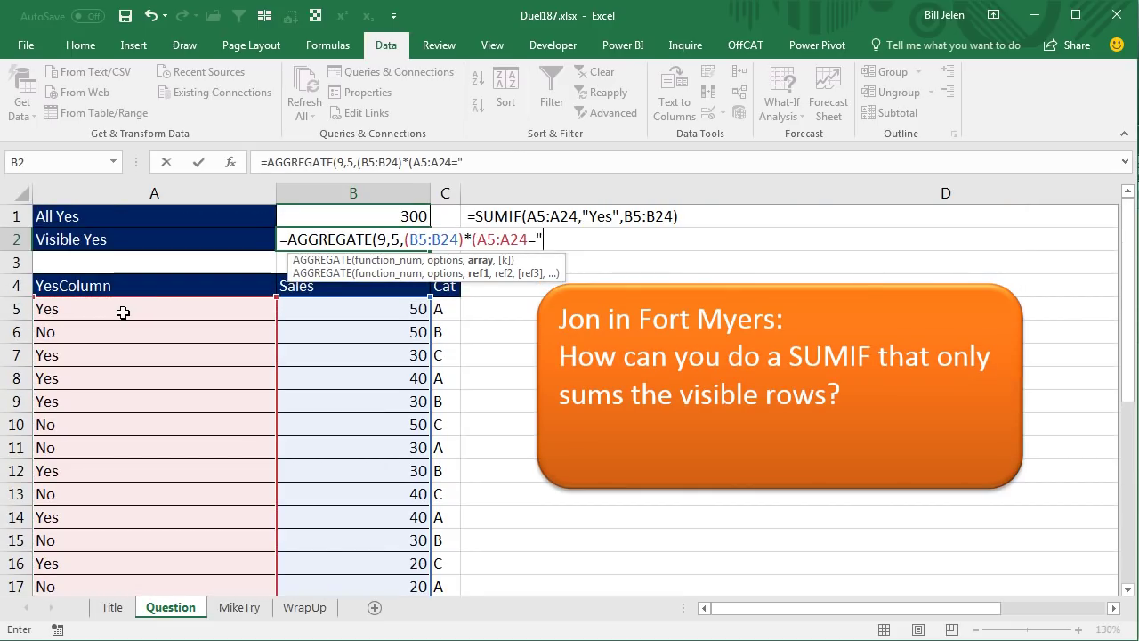
type("\"))")
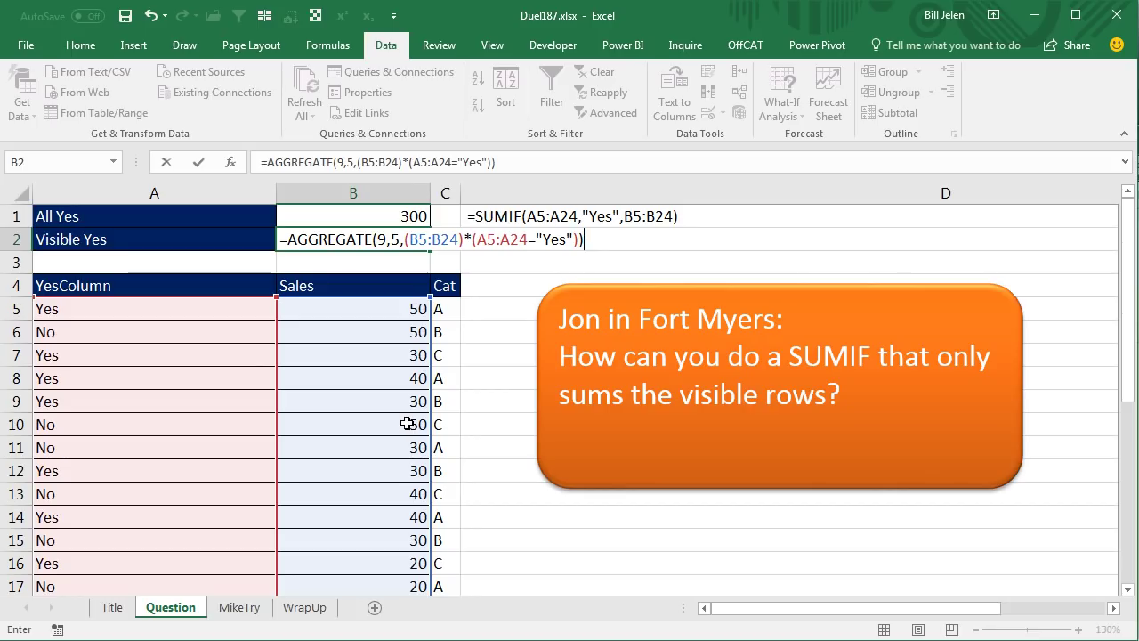
- Array-enter the B2 AGGREGATE formula, then re-enter it normally; it returns #VALUE!
key("ctrl+shift+Return")
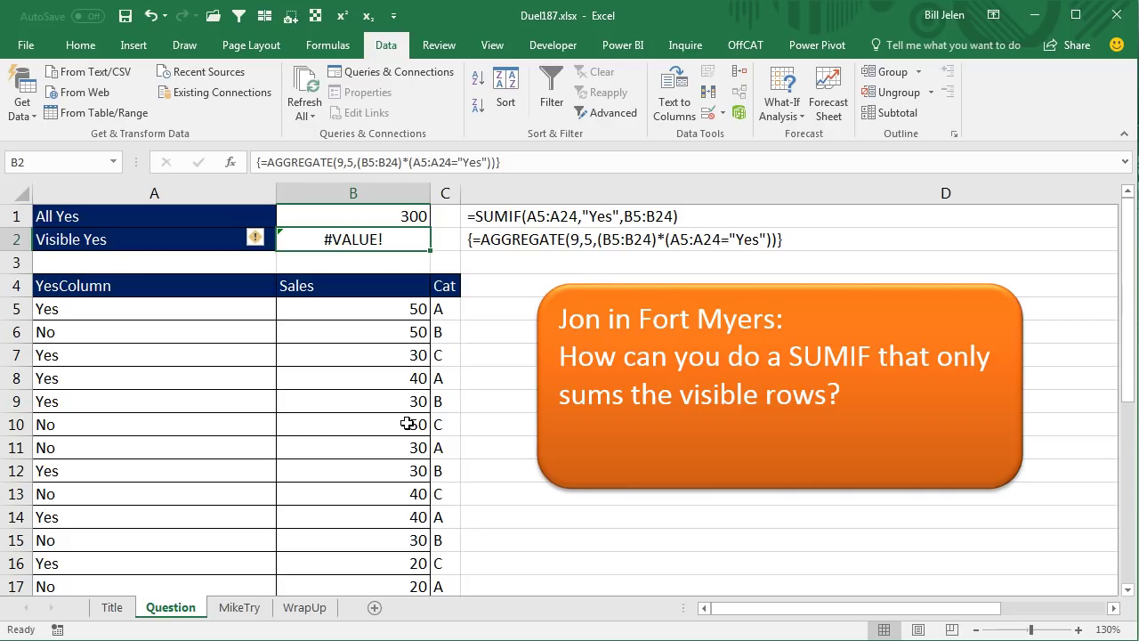
key("F2")
key("Return")
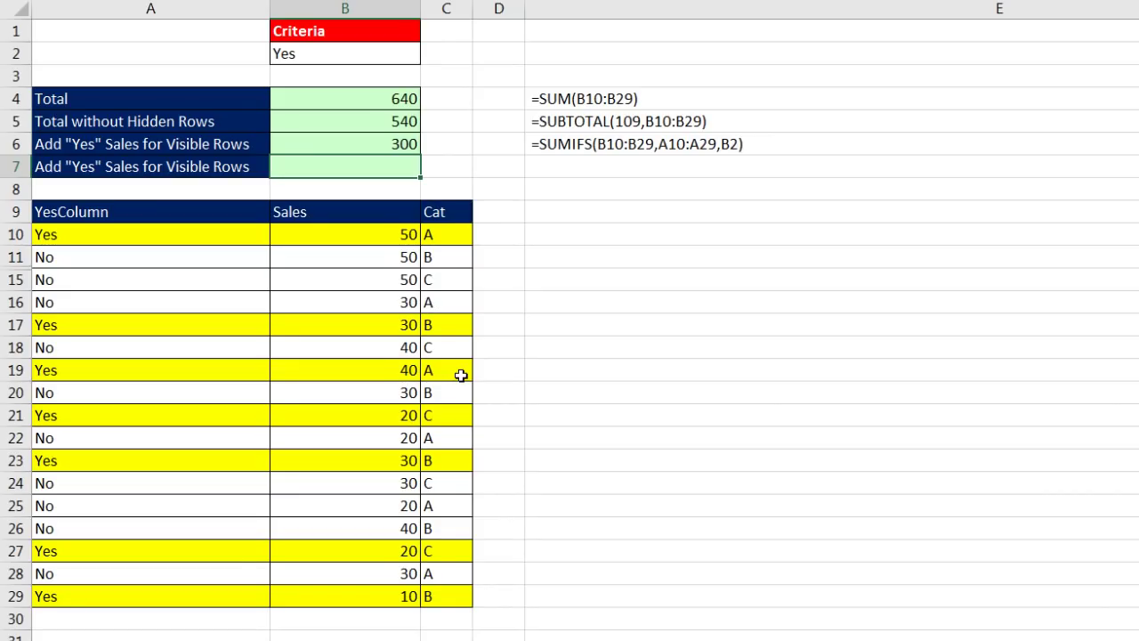
- In B7, drop the AGGREGATE start and begin =SUBTOTAL(109, the visible-rows SUM
type("=ag")
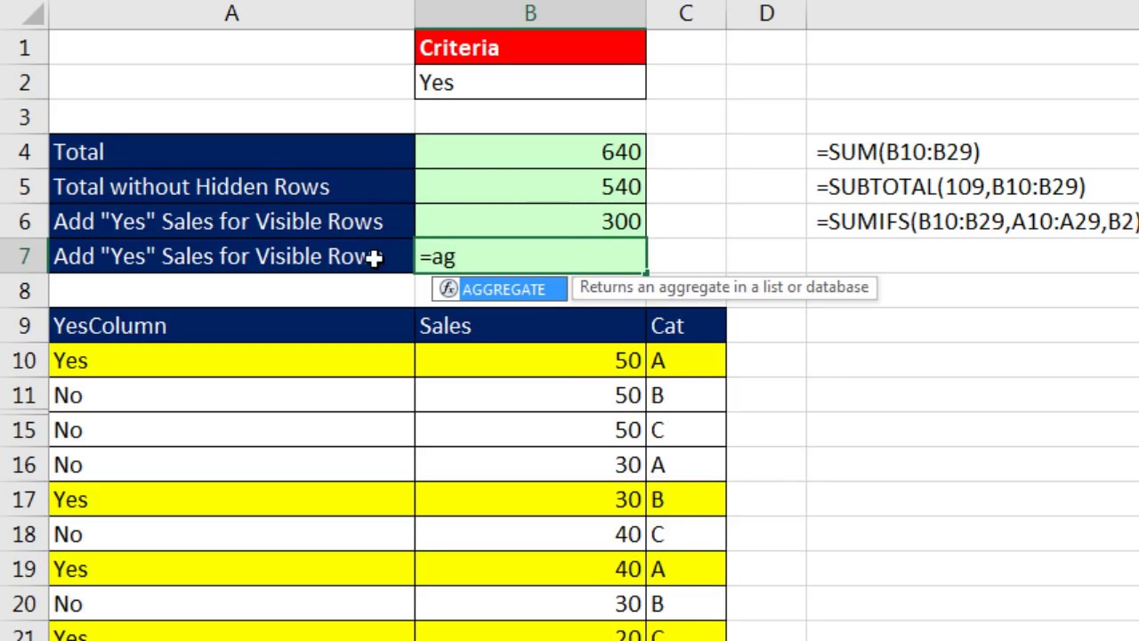
key("Escape")
key("Escape")
type("=sub")
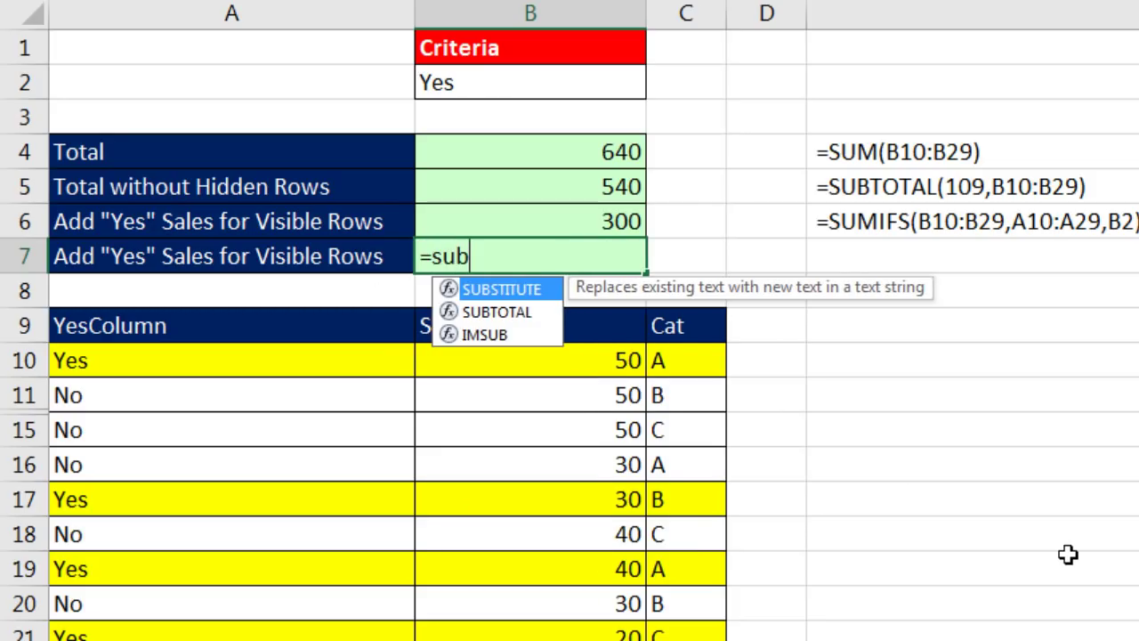
key("Down")
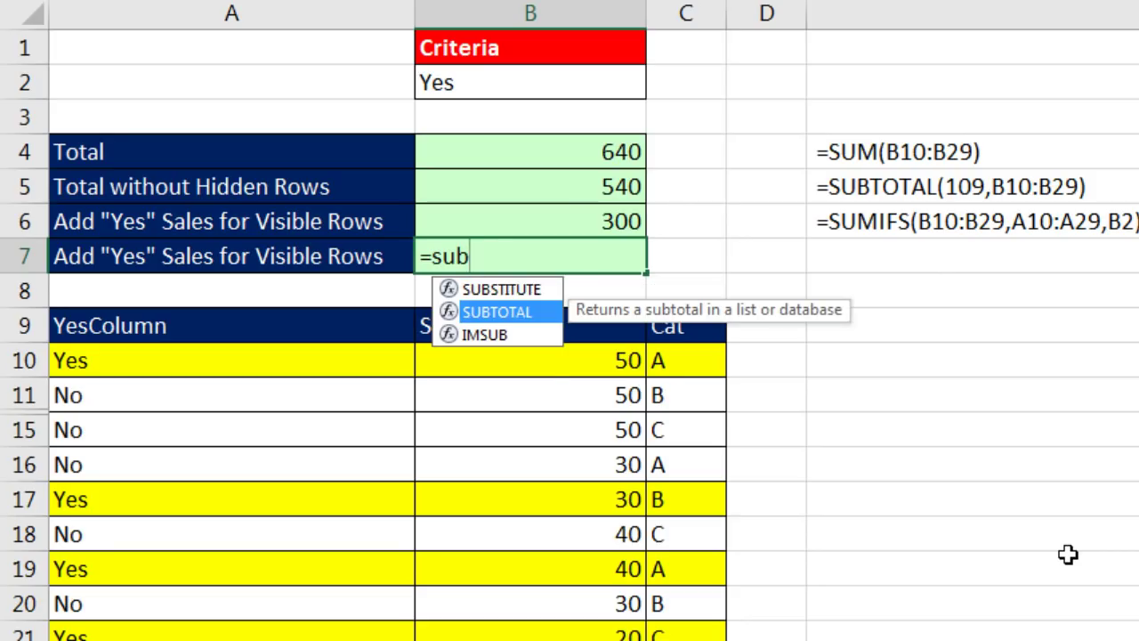
key("Tab")
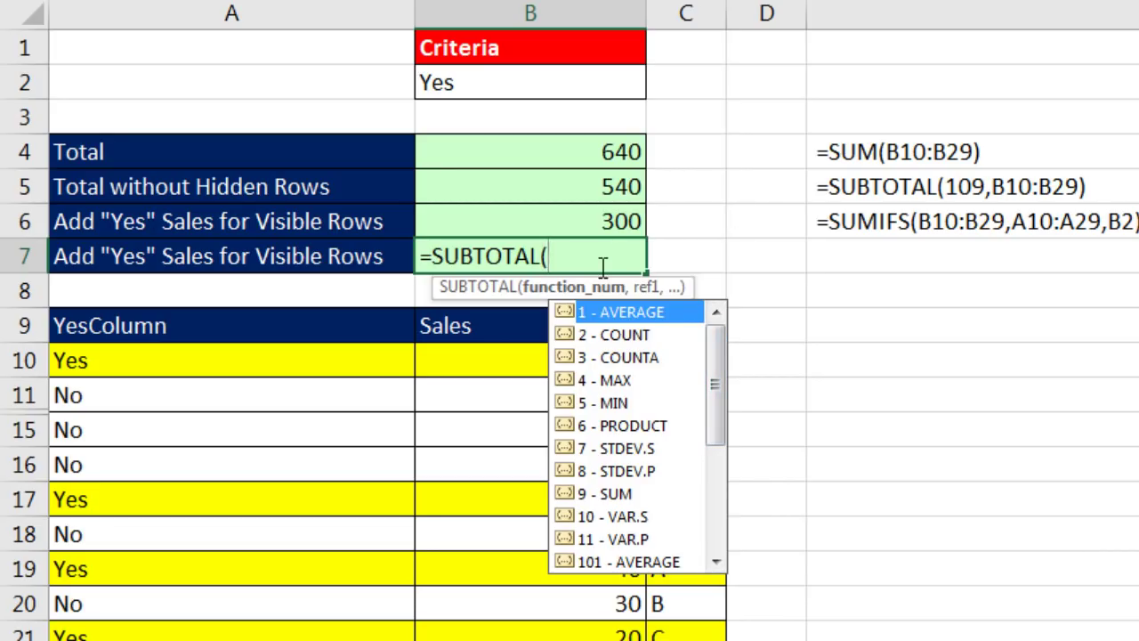
left_click(603, 494)
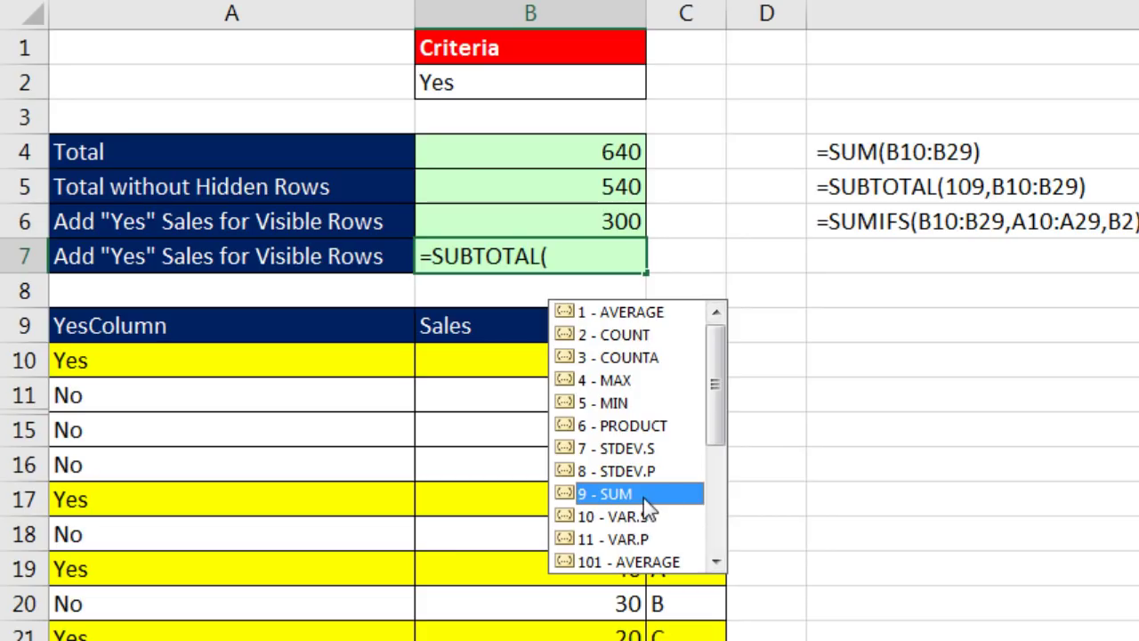
left_click_drag(715, 412, 731, 566)
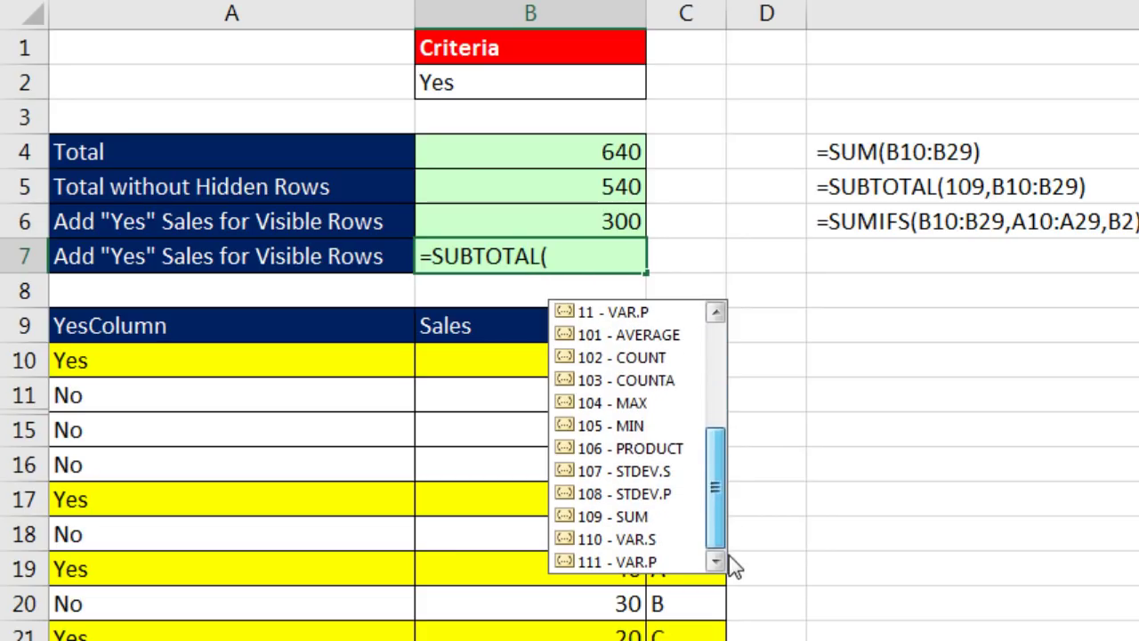
left_click(598, 518)
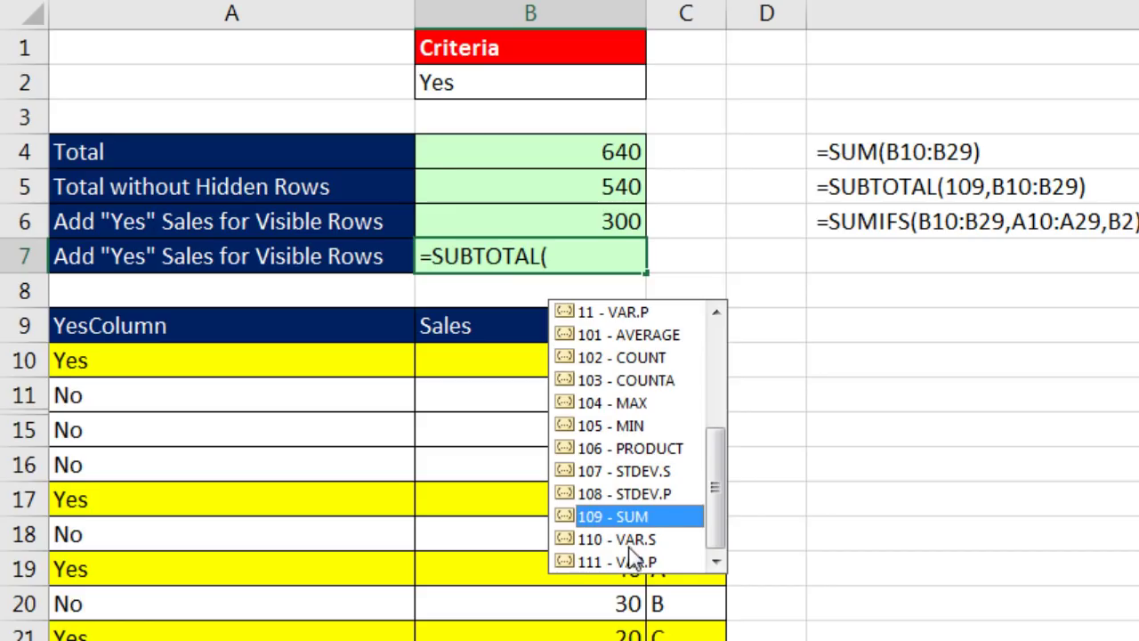
double_click(591, 518)
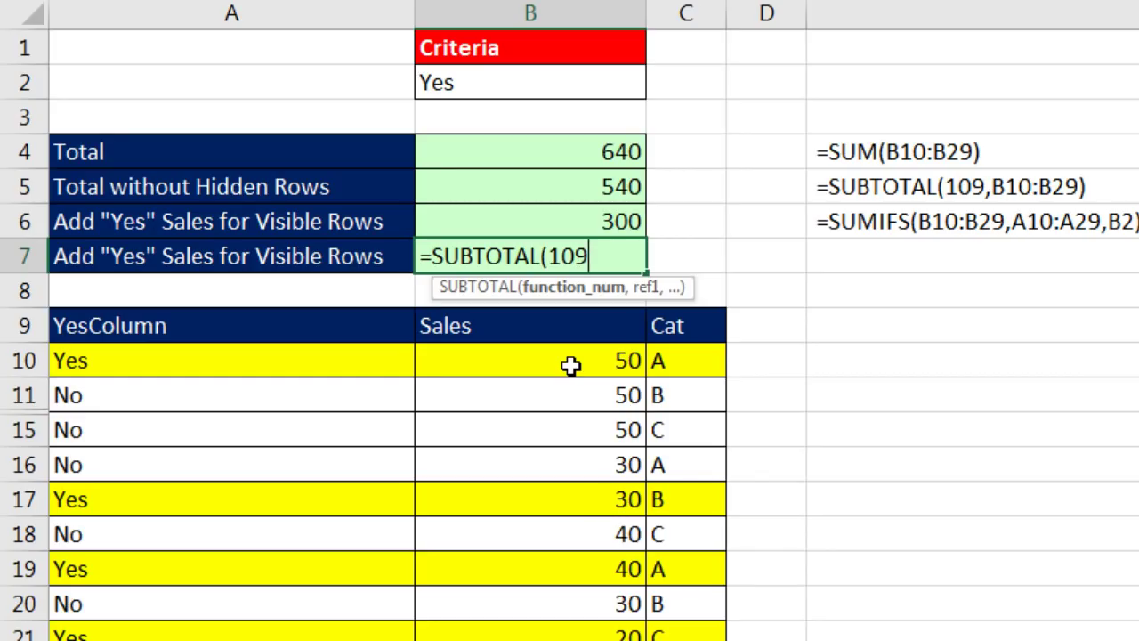
- Add OFFSET(B10,6,) as SUBTOTAL's reference and evaluate it with F9 to get 30
type(",")
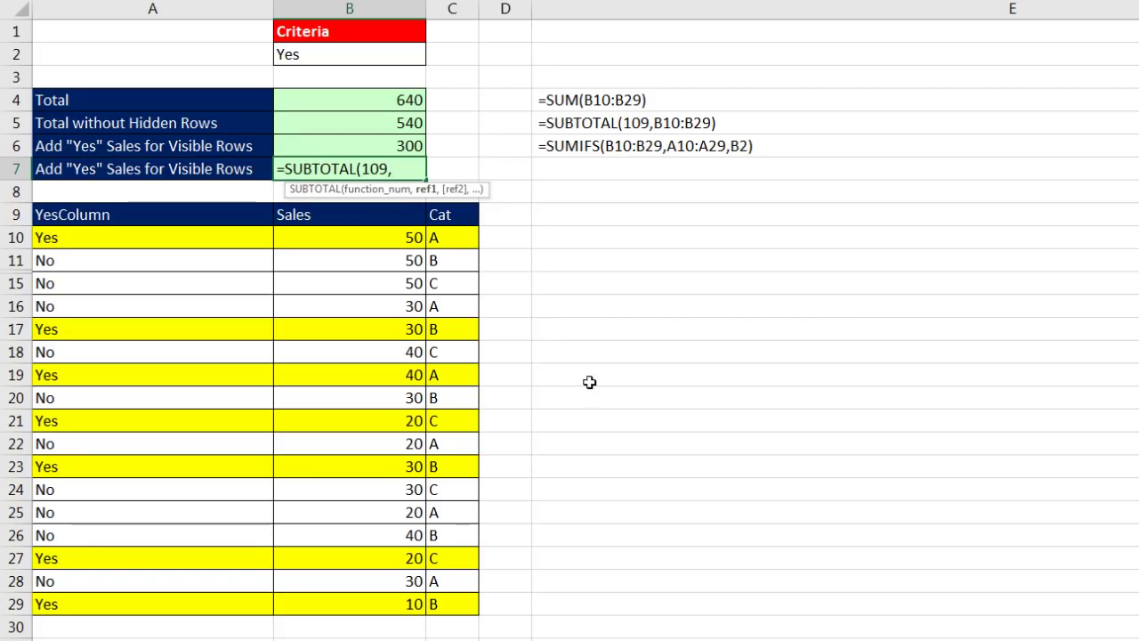
type("off")
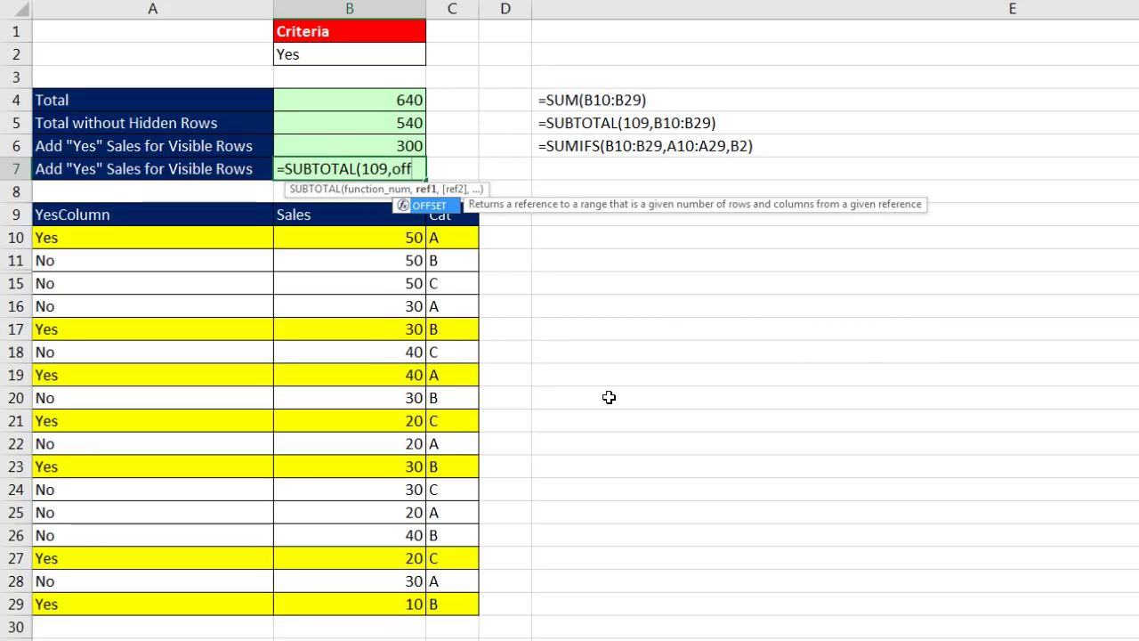
key("Tab")
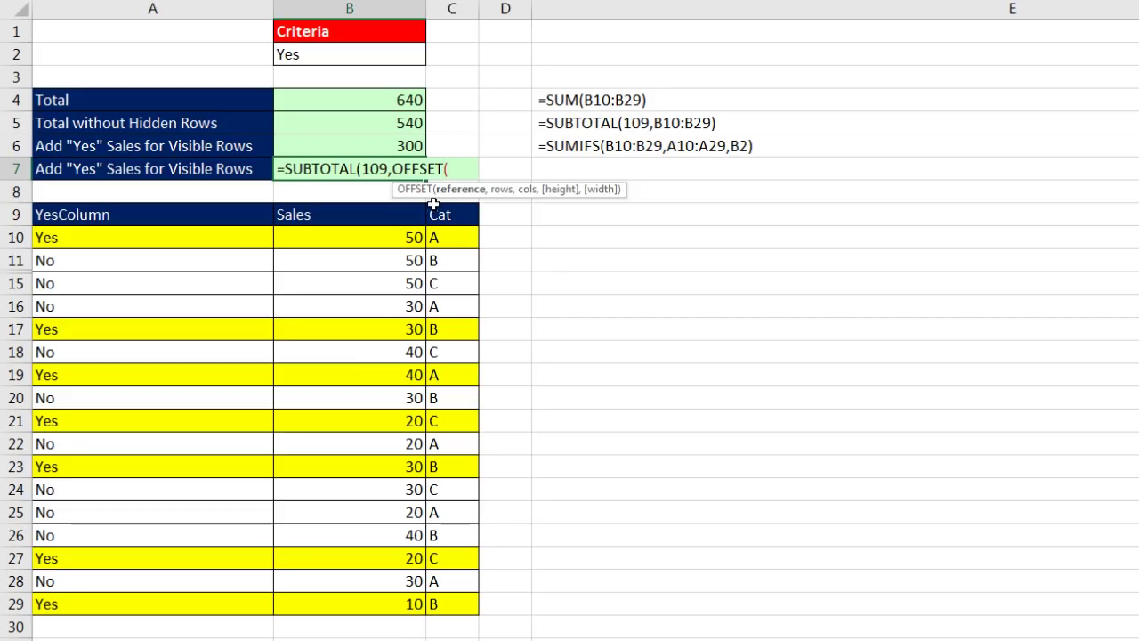
left_click(380, 234)
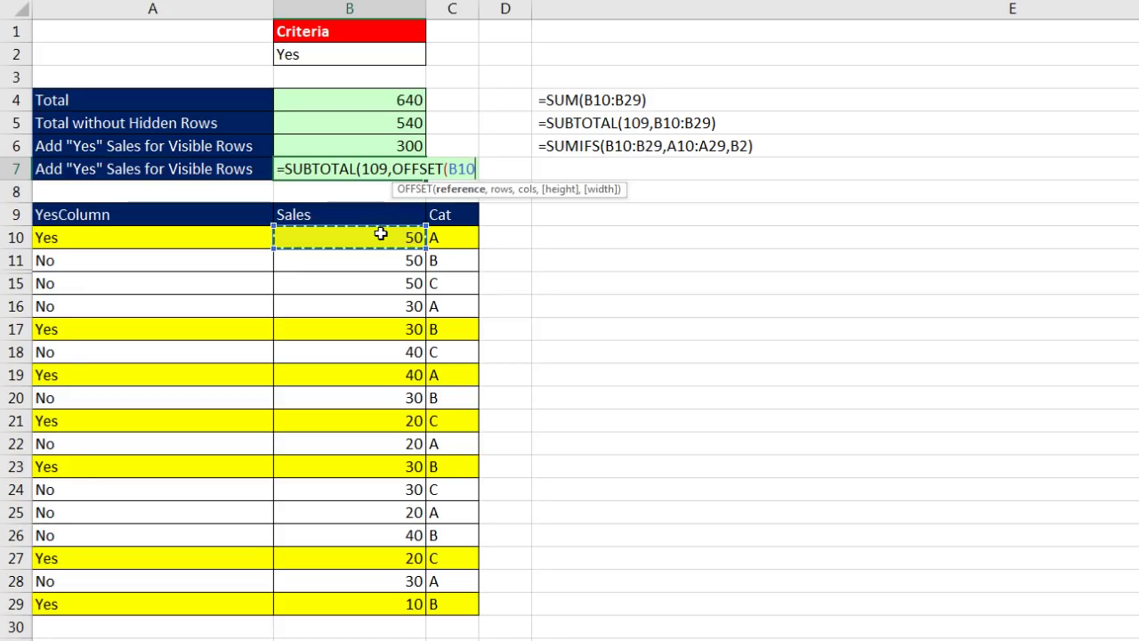
type(",")
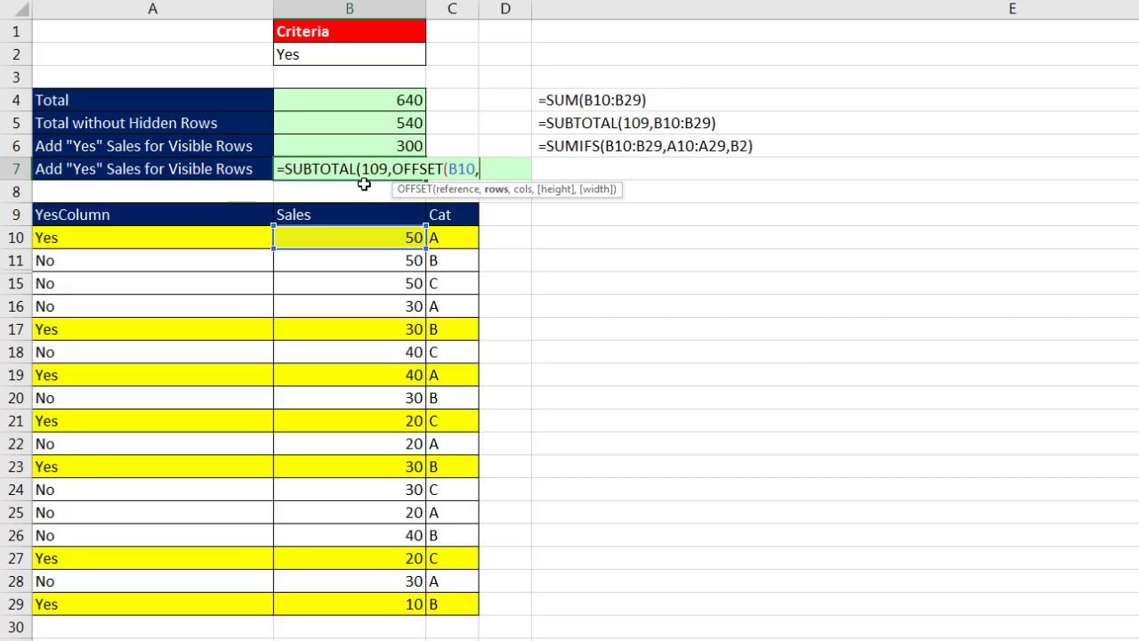
type("6,")
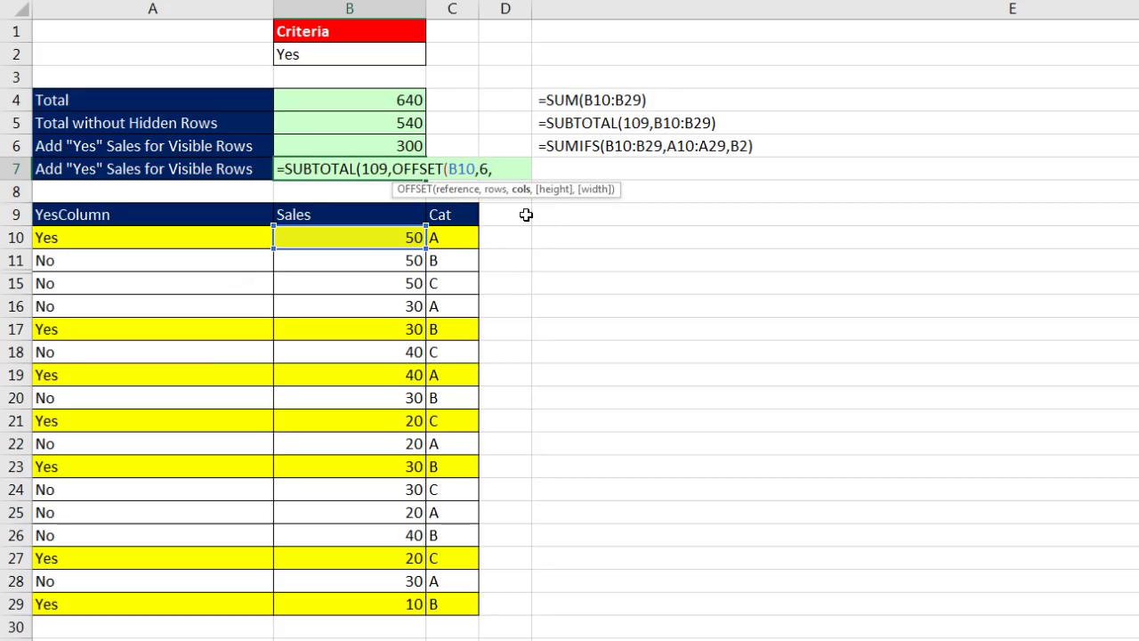
type(")")
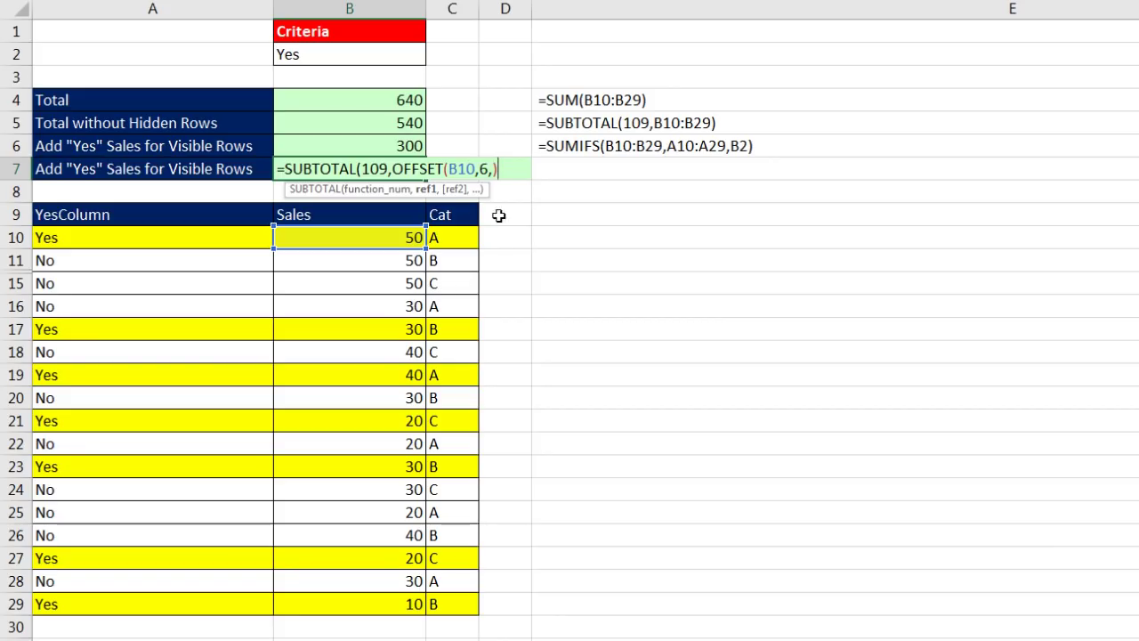
left_click(426, 189)
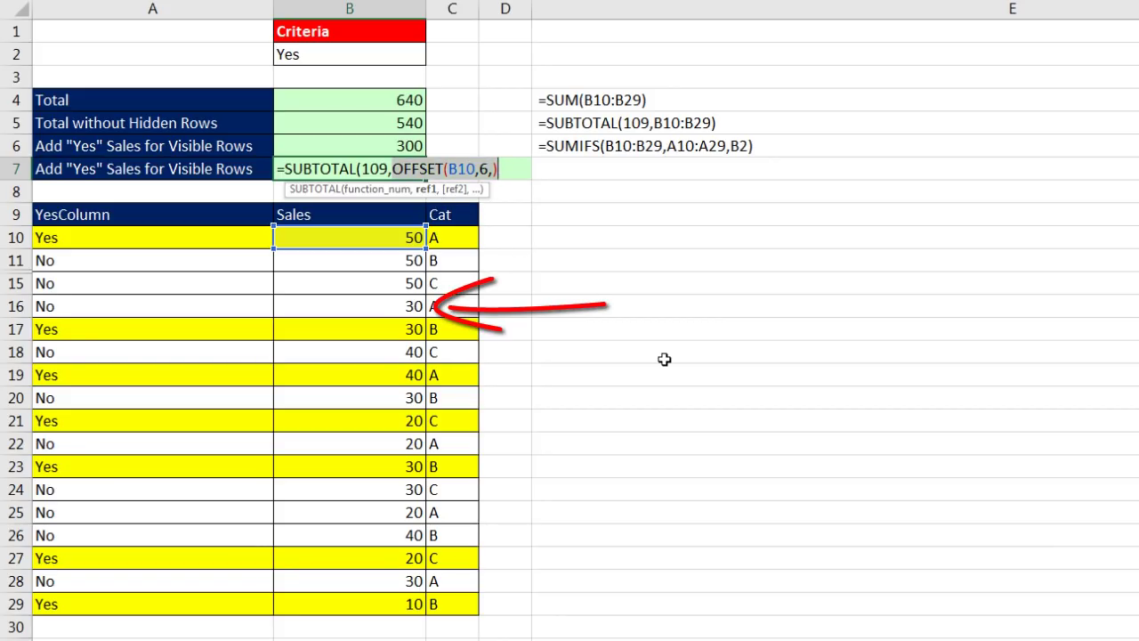
key("F9")
key("F9")
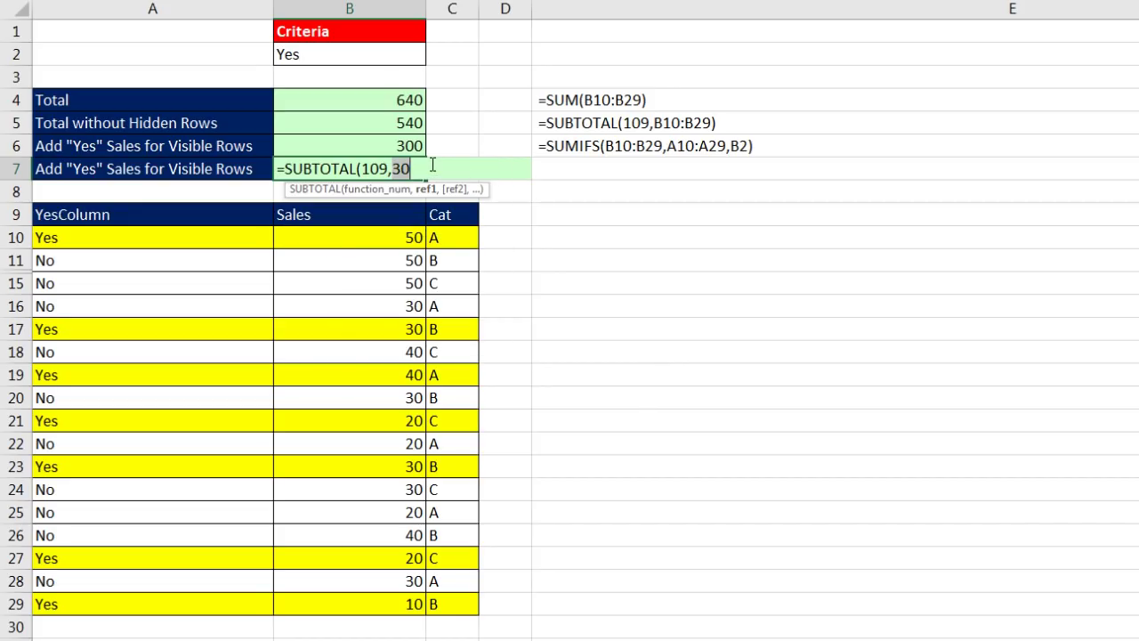
- Restore OFFSET and replace its fixed 6 row offset with ROW(B10:B29)
key("ctrl+z")
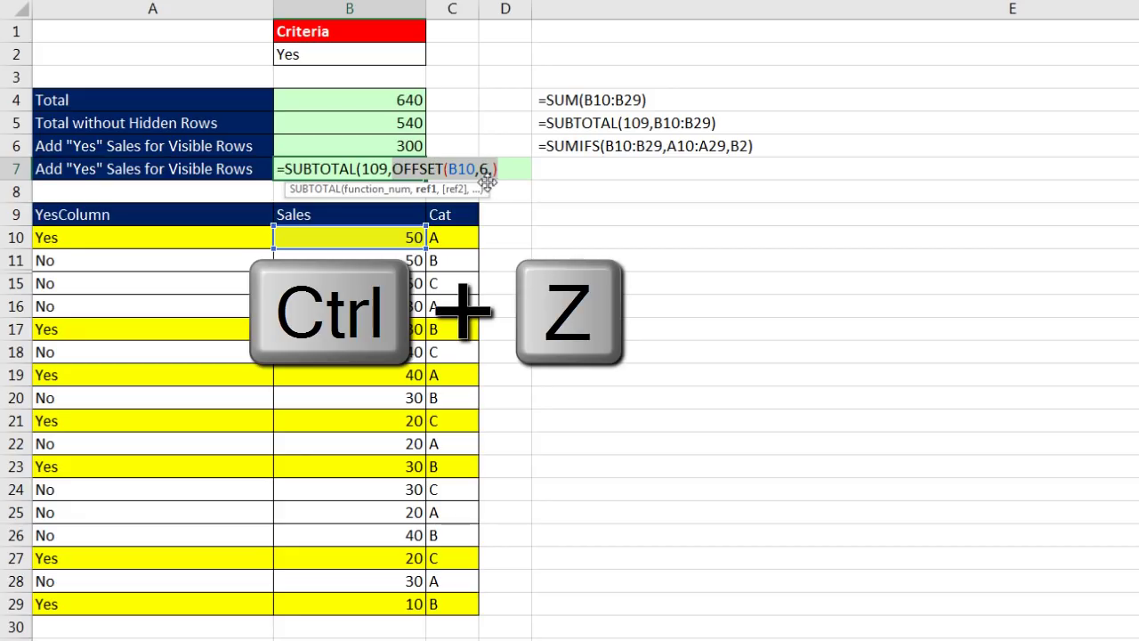
left_click(497, 169)
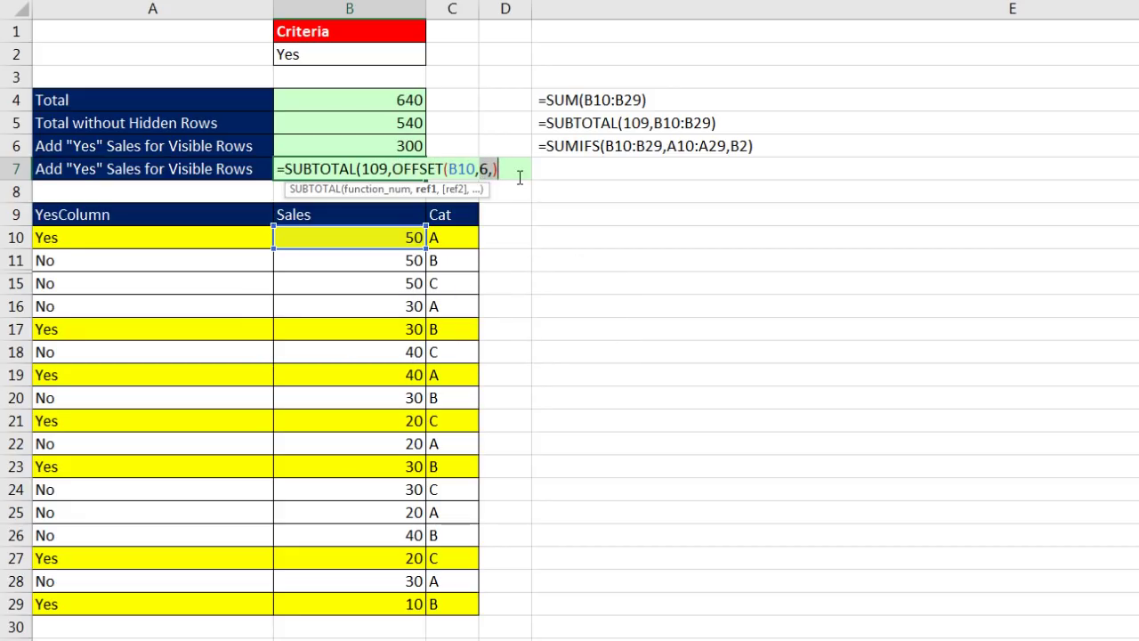
key("BackSpace")
key("BackSpace")
key("BackSpace")
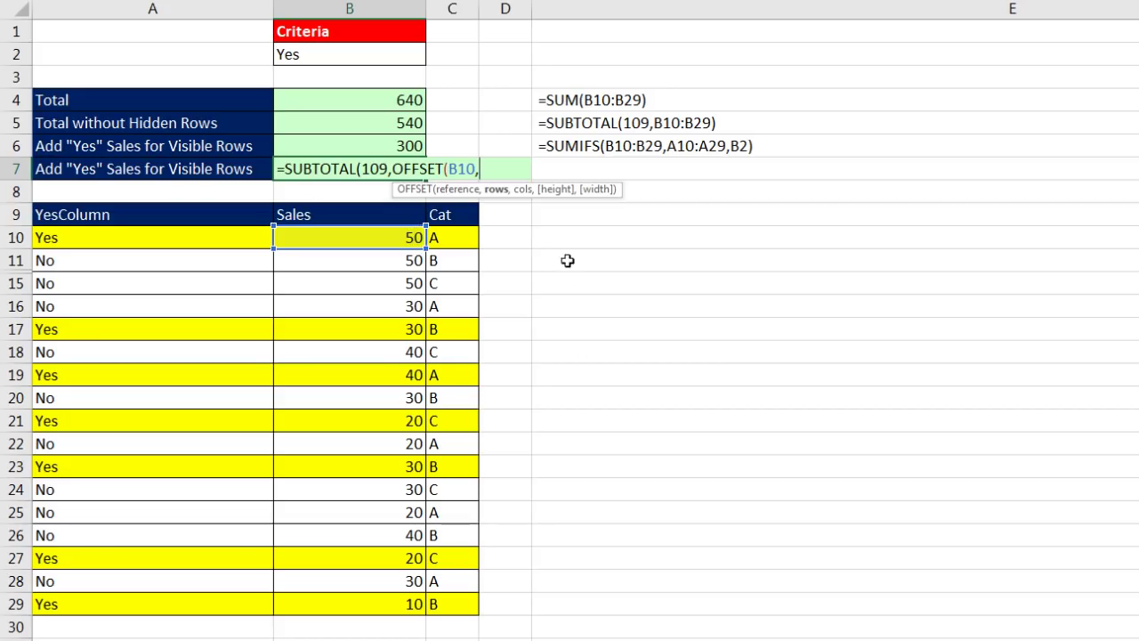
type("row")
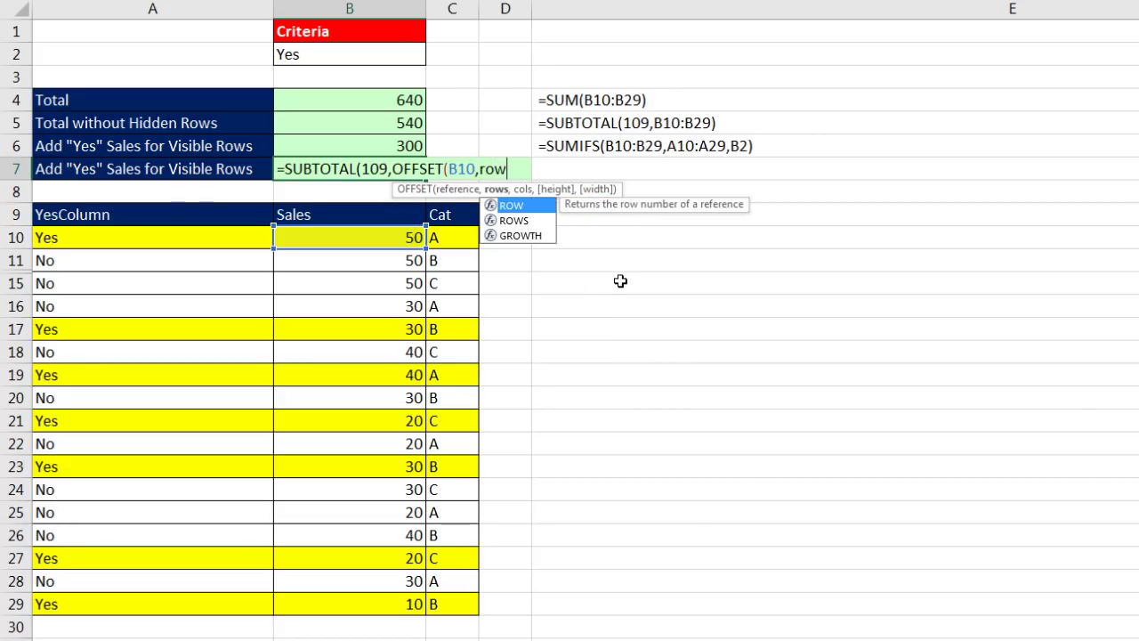
key("Tab")
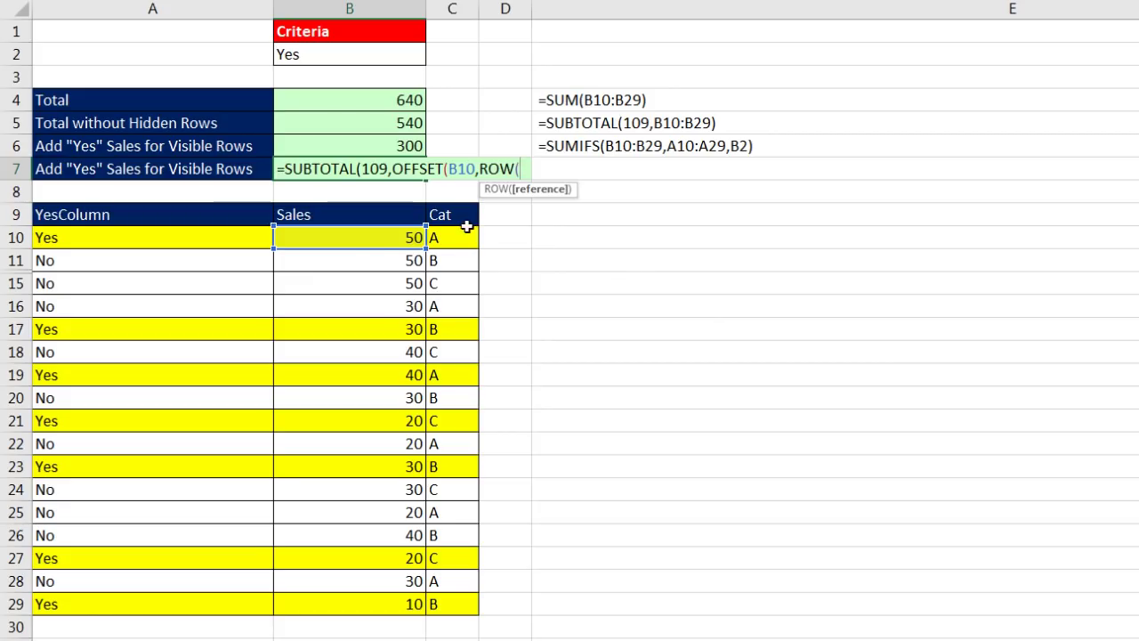
left_click_drag(405, 238, 382, 605)
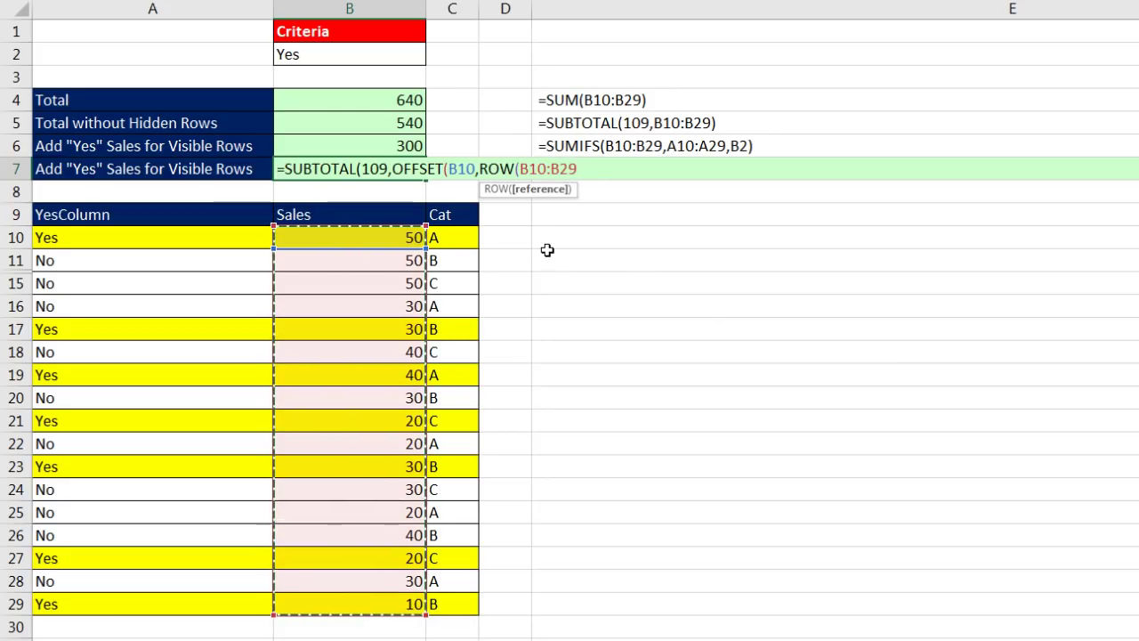
type(")")
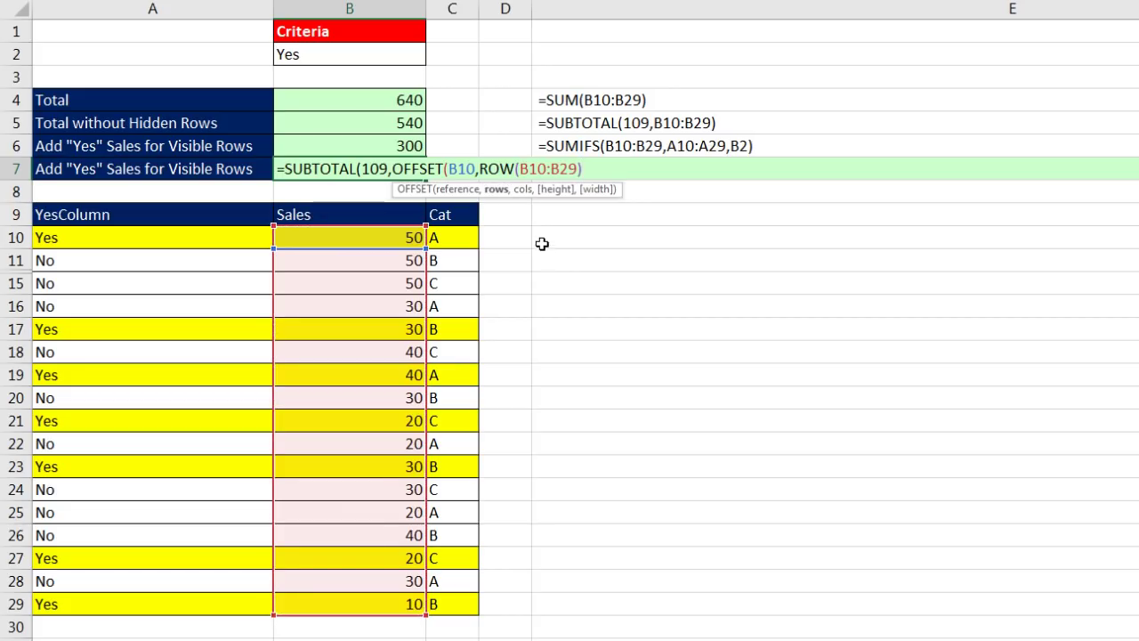
- Evaluate ROW(B10:B29) with F9 to see row numbers 10 through 29, then restore it
left_click(495, 190)
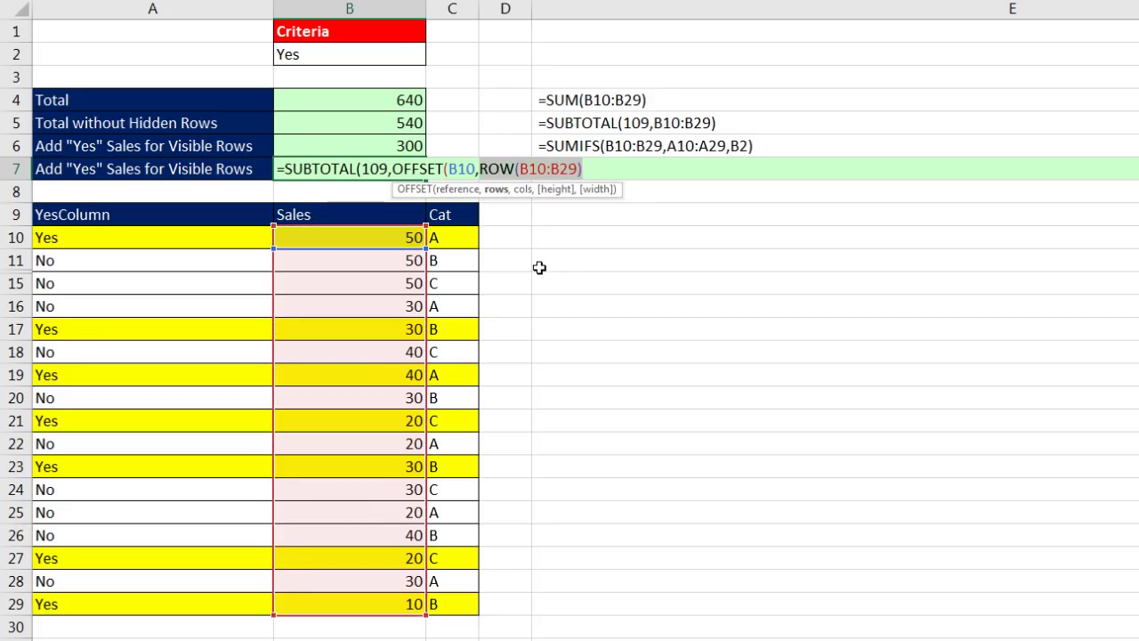
left_click(538, 170)
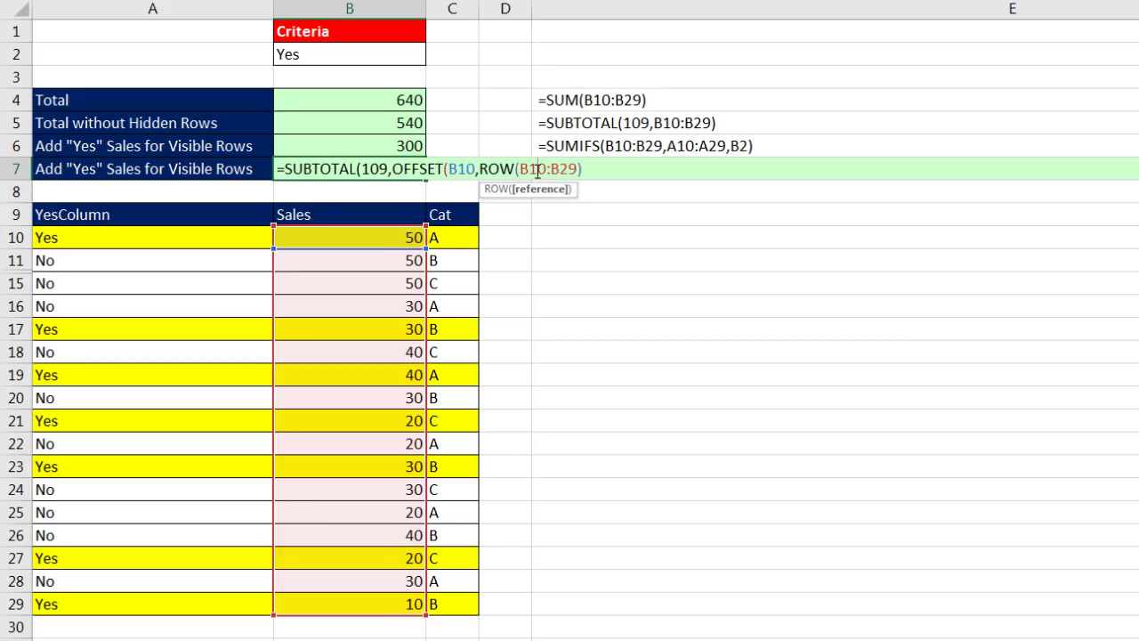
left_click(506, 168)
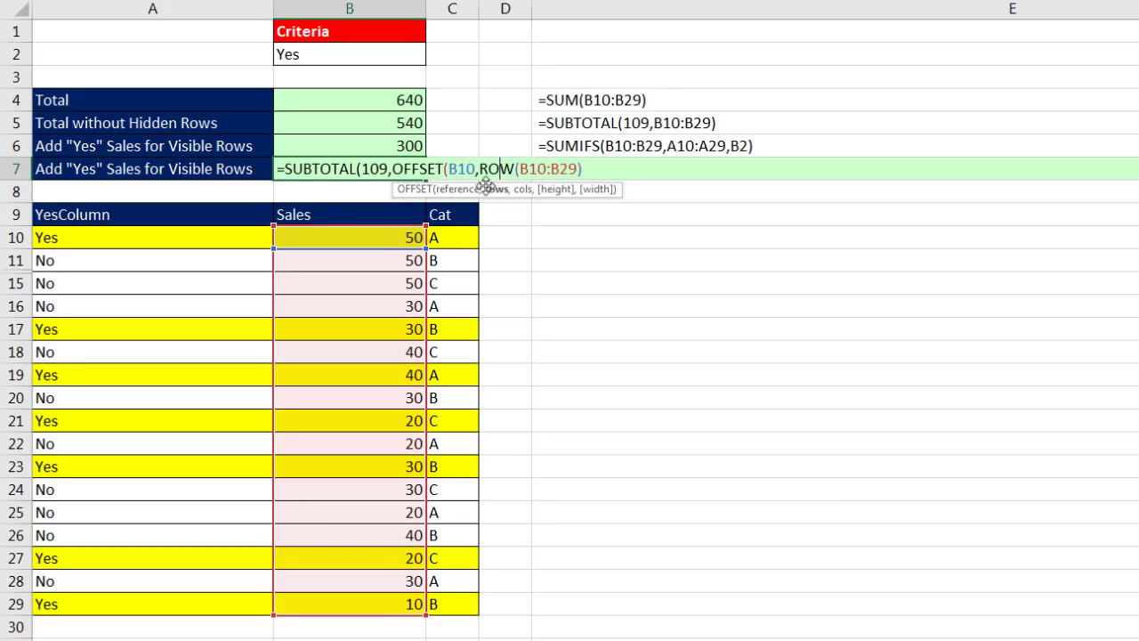
left_click(495, 190)
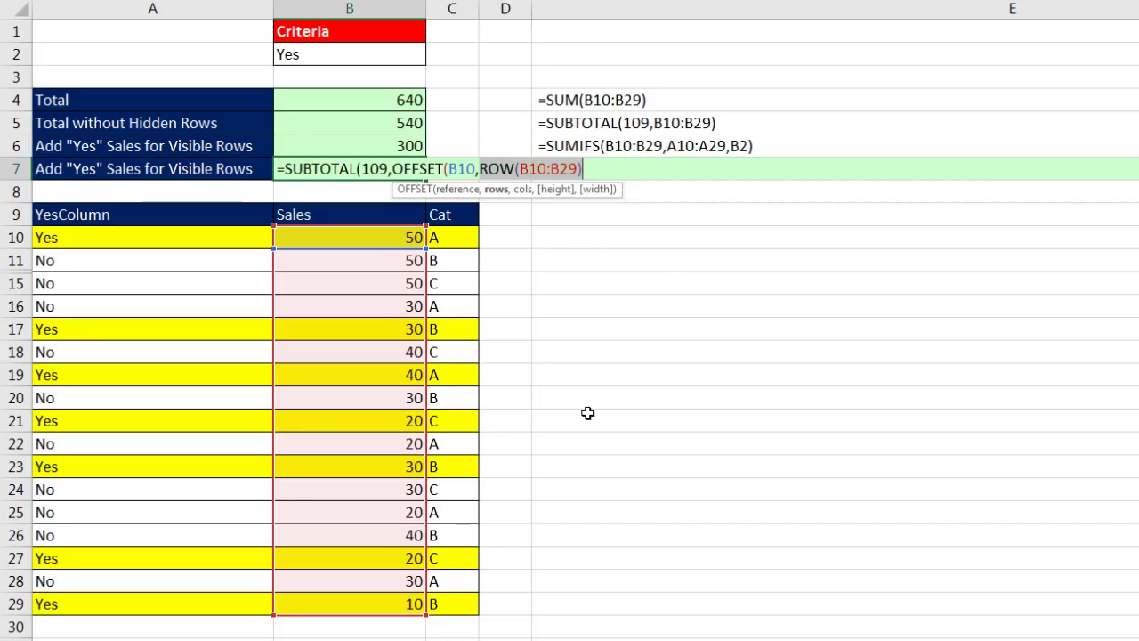
key("F9")
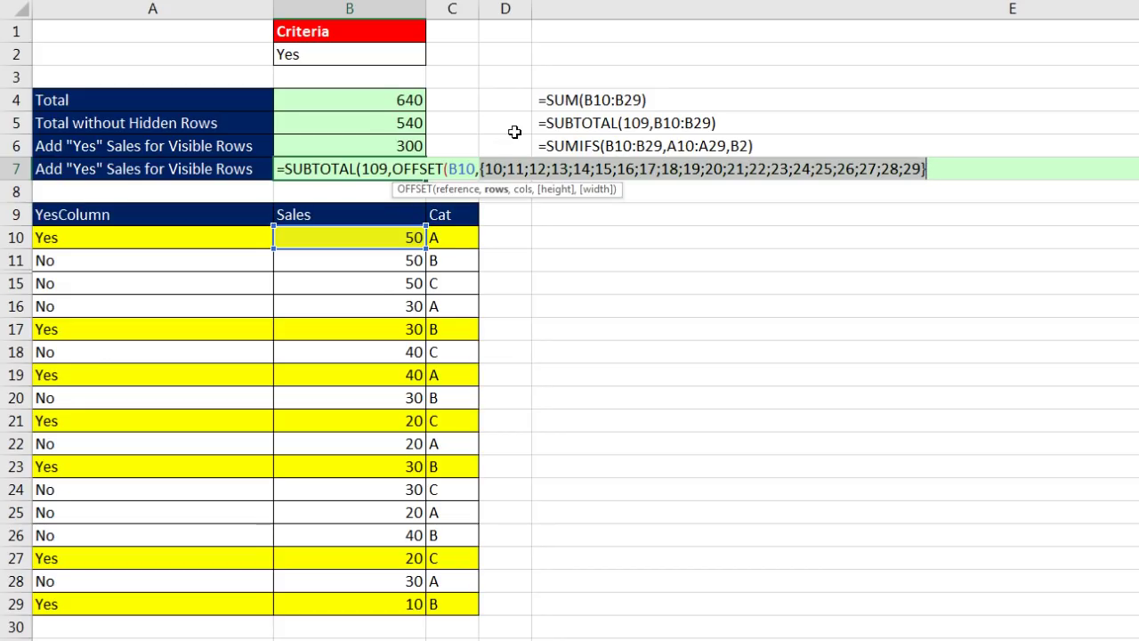
key("ctrl+z")
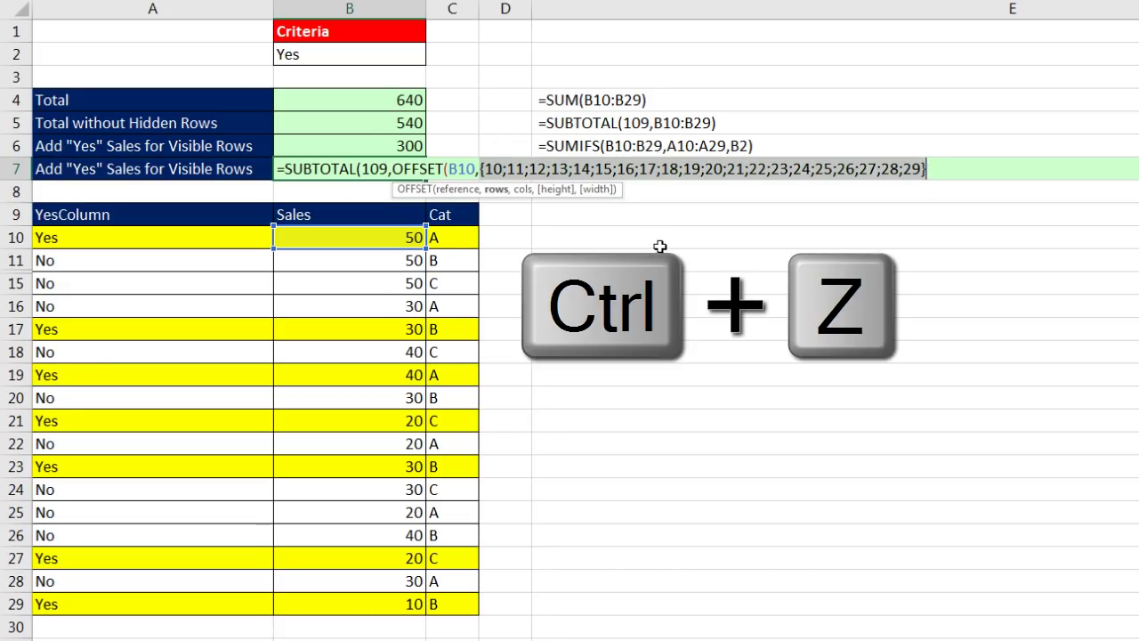
key("Right")
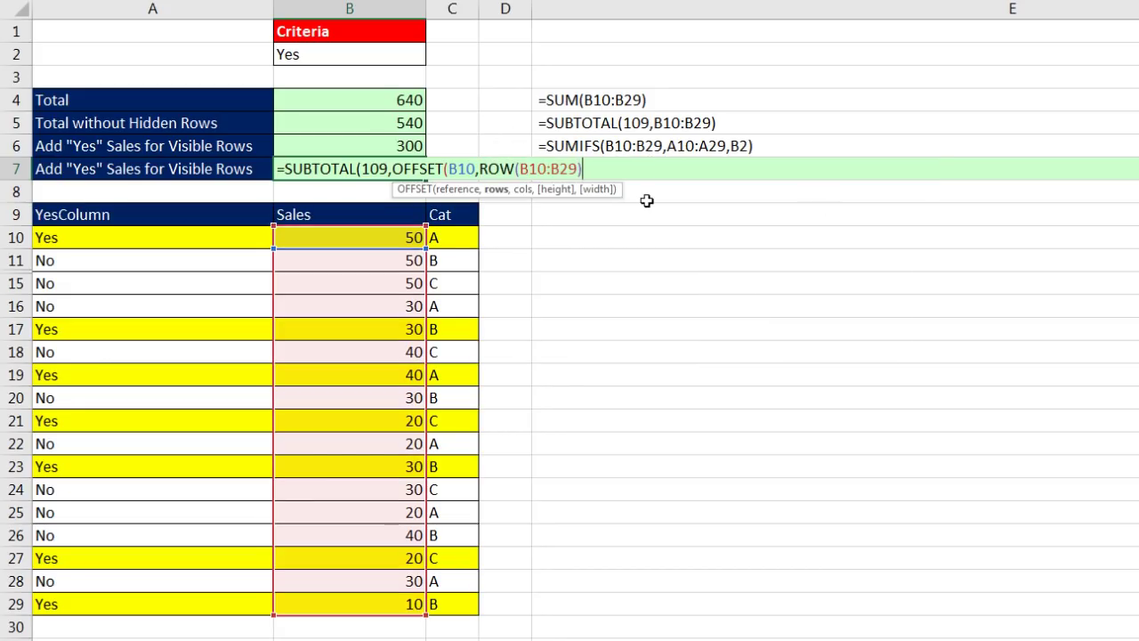
- Subtract ROW(B10) from the rows argument and confirm it evaluates to offsets 0 through 19
type("-row")
key("Tab")
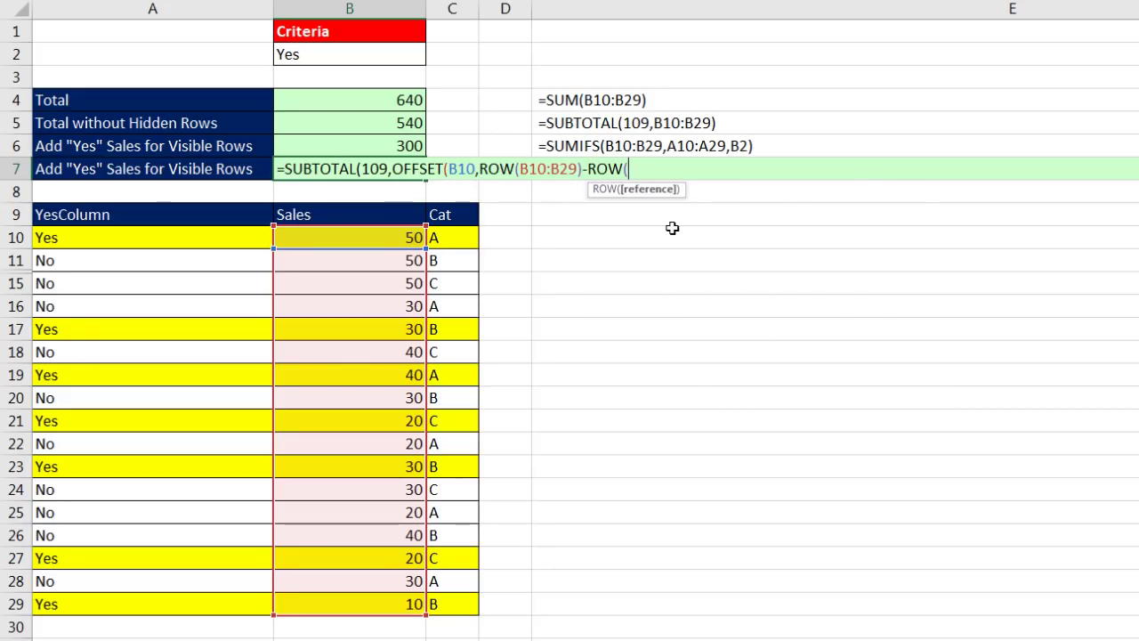
left_click(343, 242)
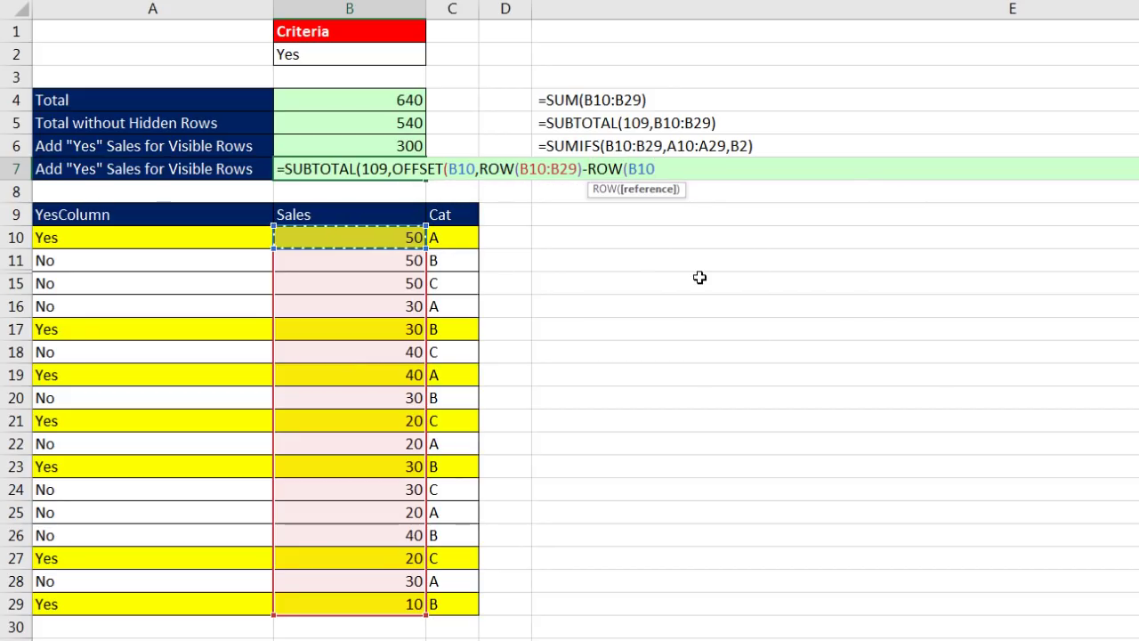
type(")")
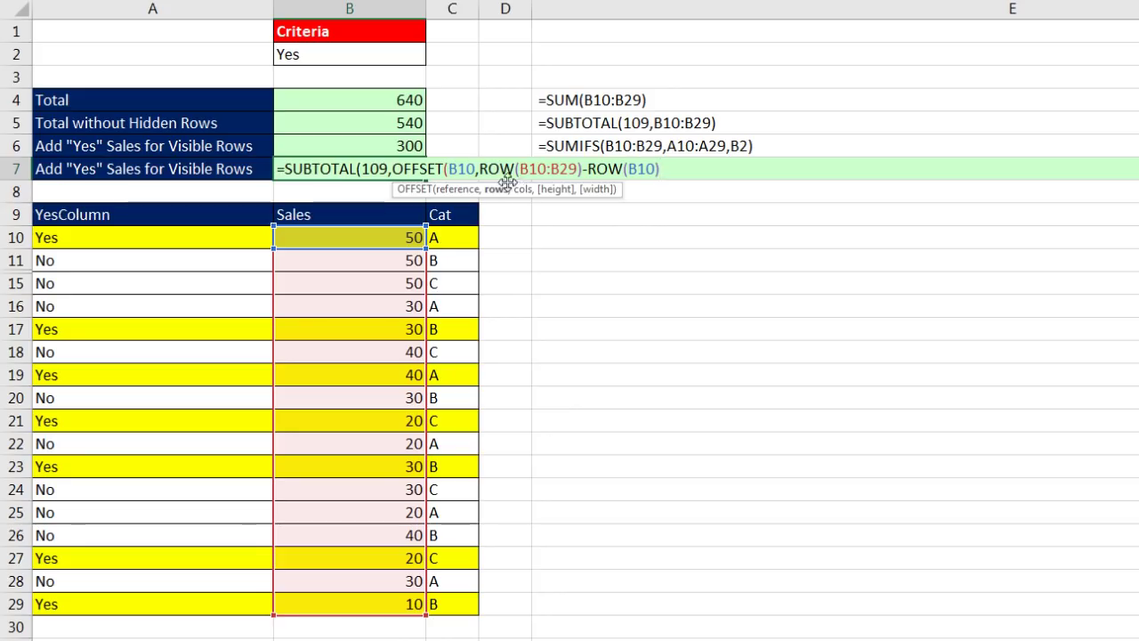
left_click(497, 189)
key("F9")
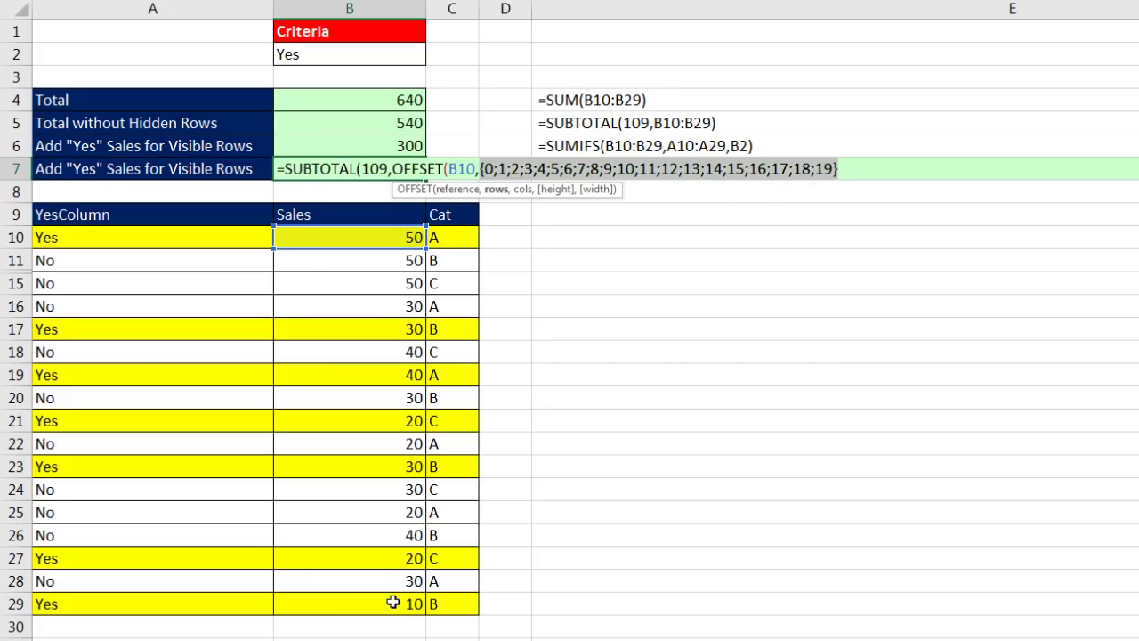
key("ctrl+z")
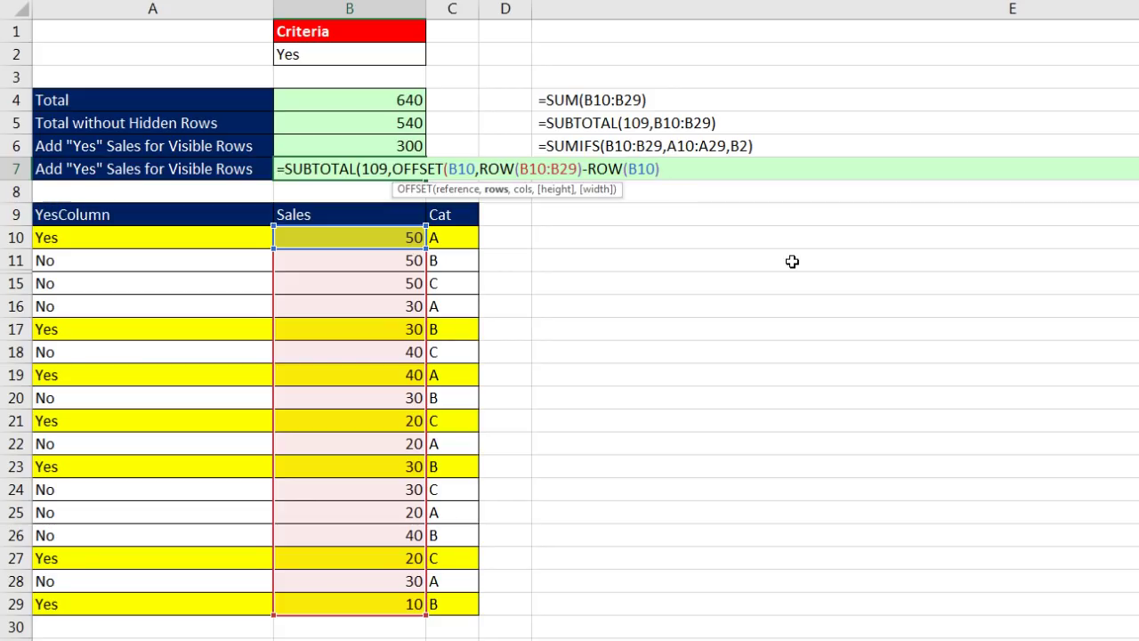
- Close OFFSET with an empty columns argument and preview its values with F9, then undo
type(",")
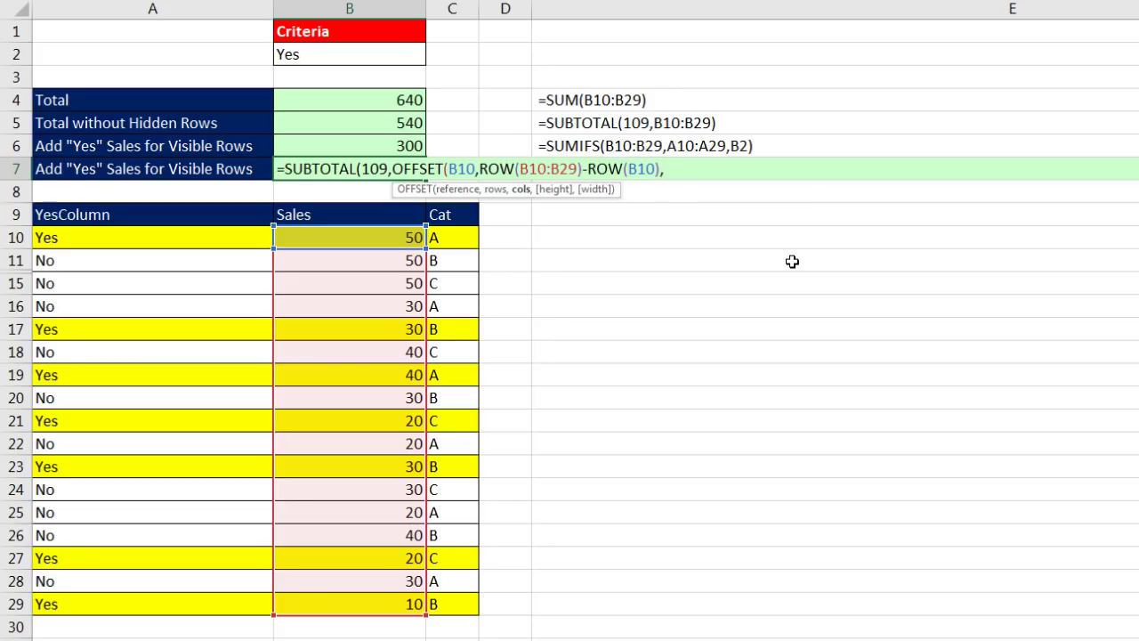
type(")")
left_click(427, 189)
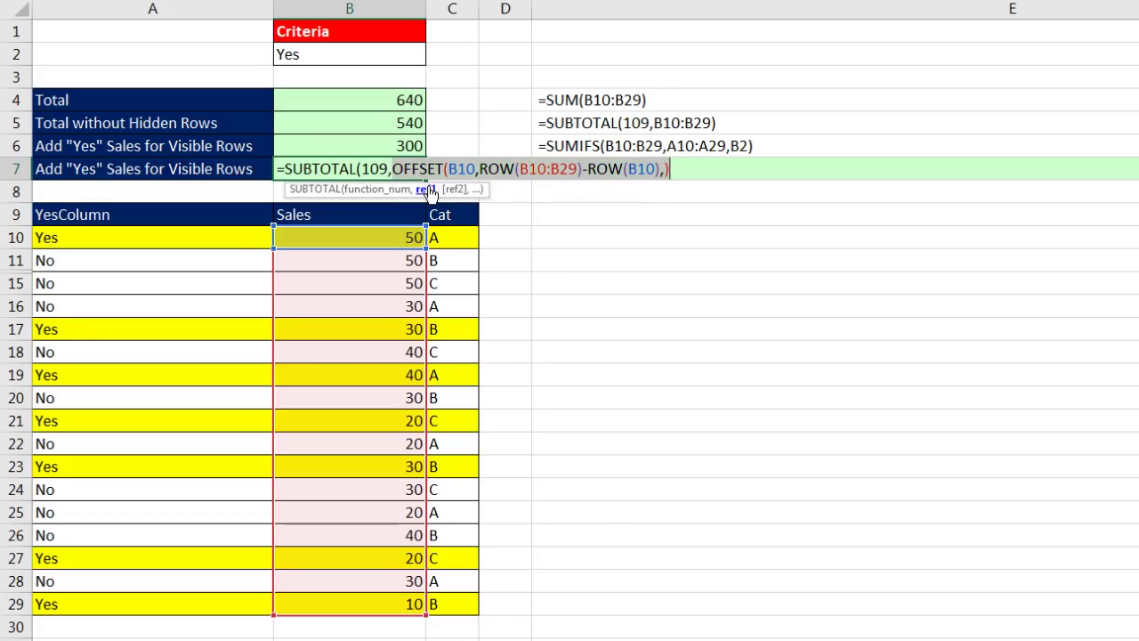
key("F9")
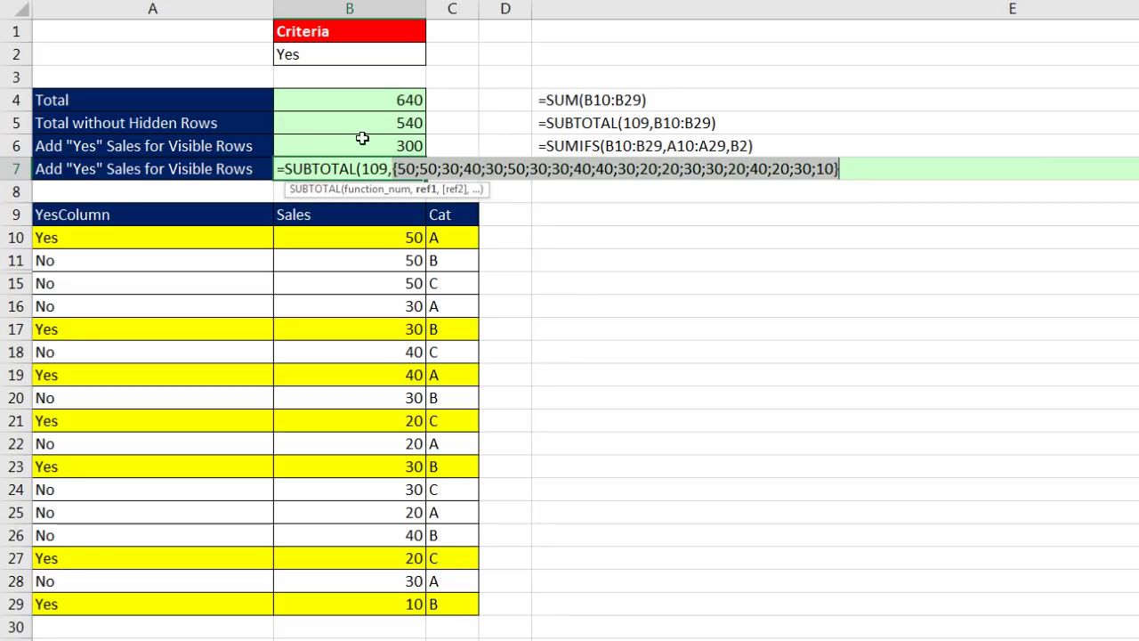
key("ctrl+z")
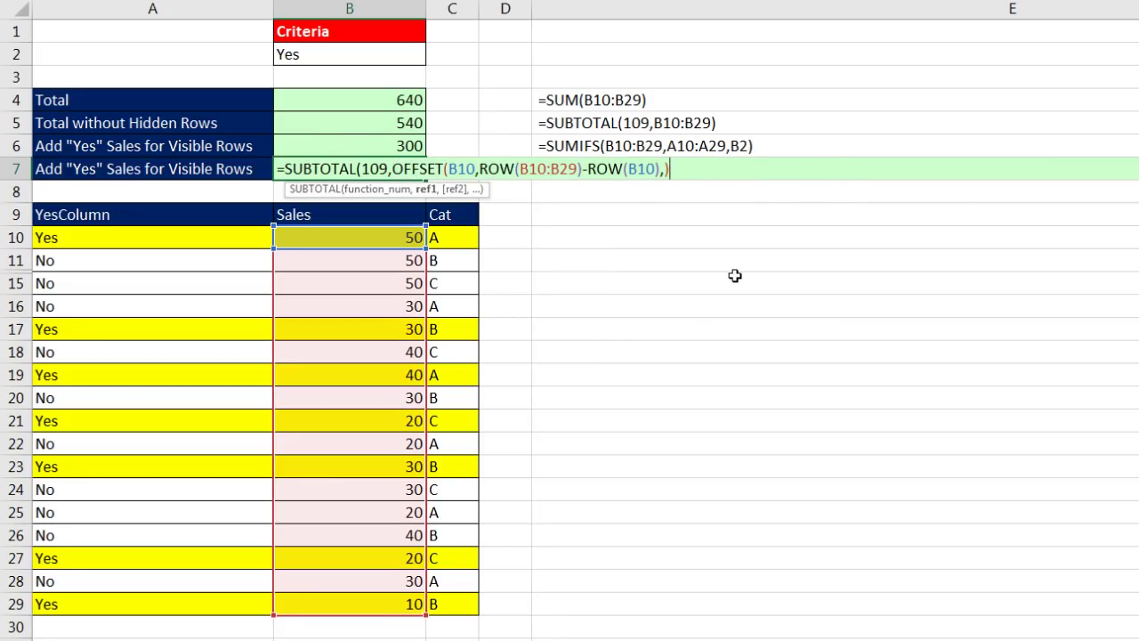
- Add a closing parenthesis and preview the whole SUBTOTAL formula's per-row results, then restore it
type(")")
key("shift+Home")
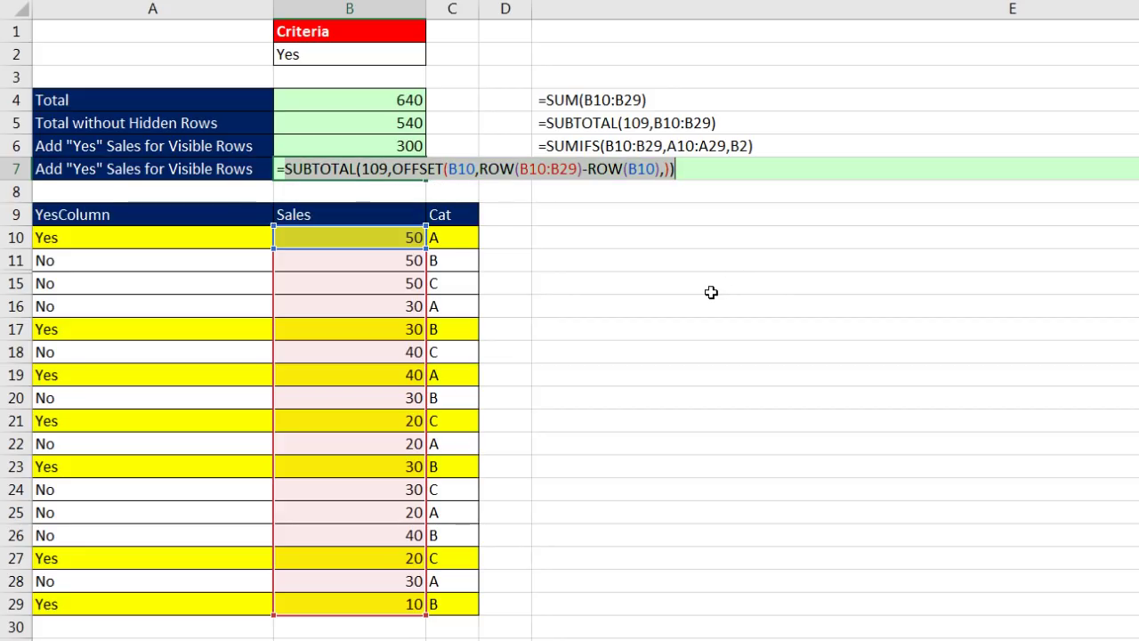
key("F9")
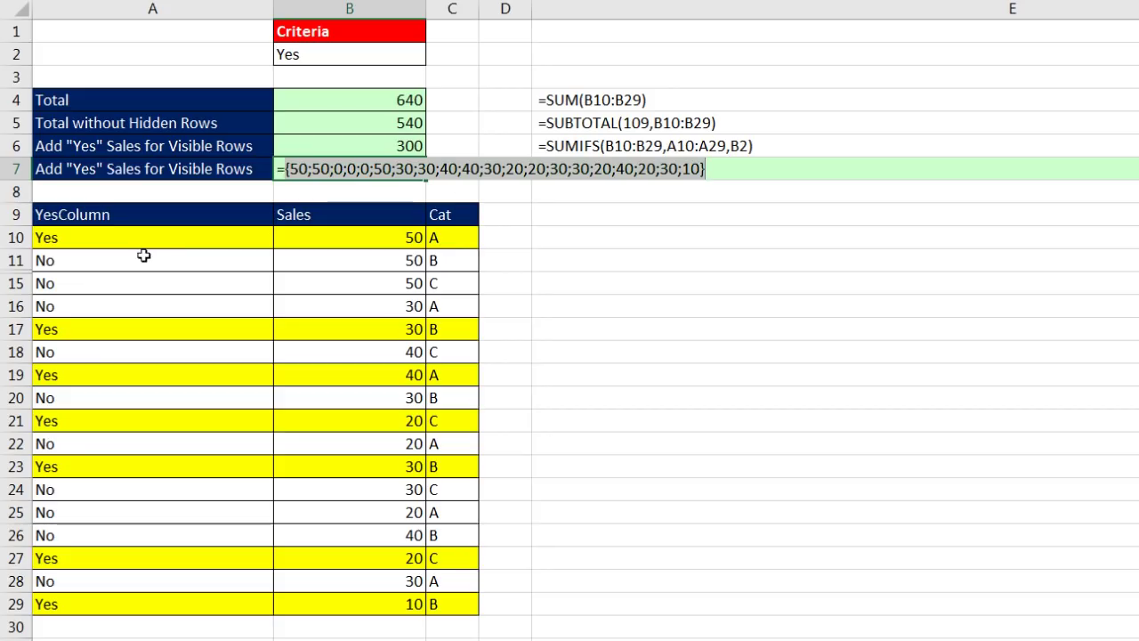
key("ctrl+z")
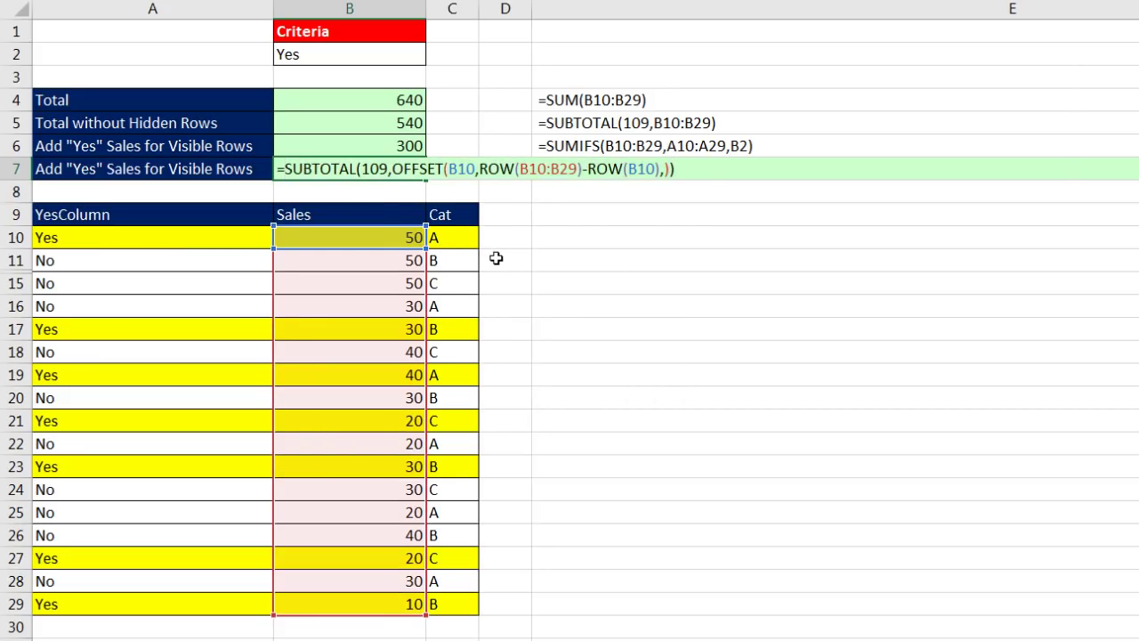
- Wrap B7's SUBTOTAL formula in SUMPRODUCT and add a comma for a second argument
type("sump")
key("Tab")
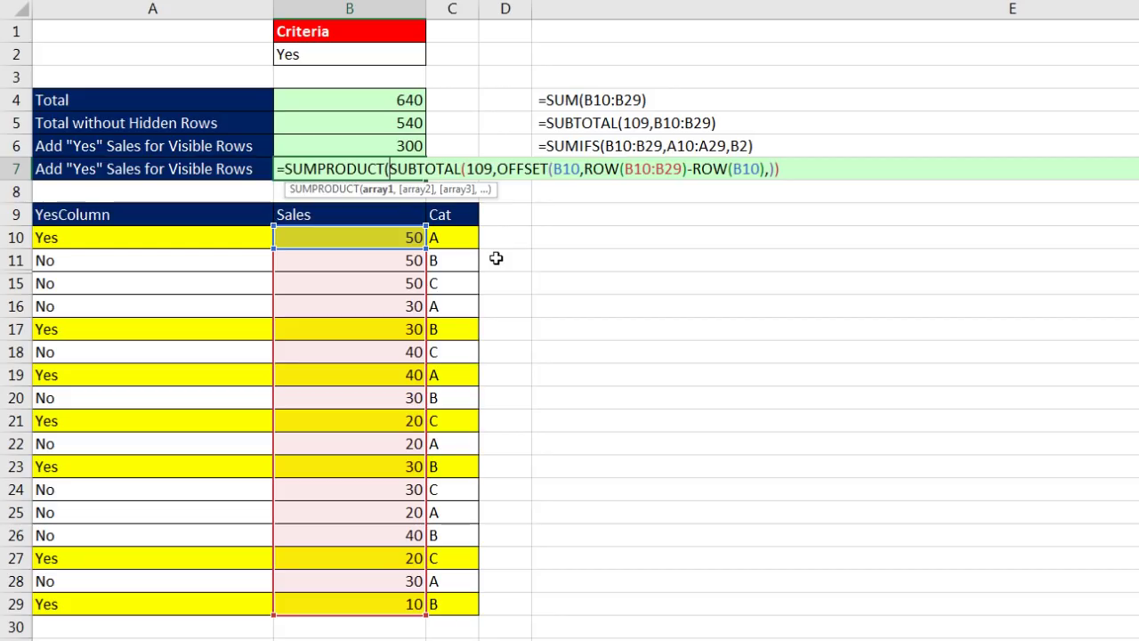
left_click(376, 188)
key("Right")
type(",")
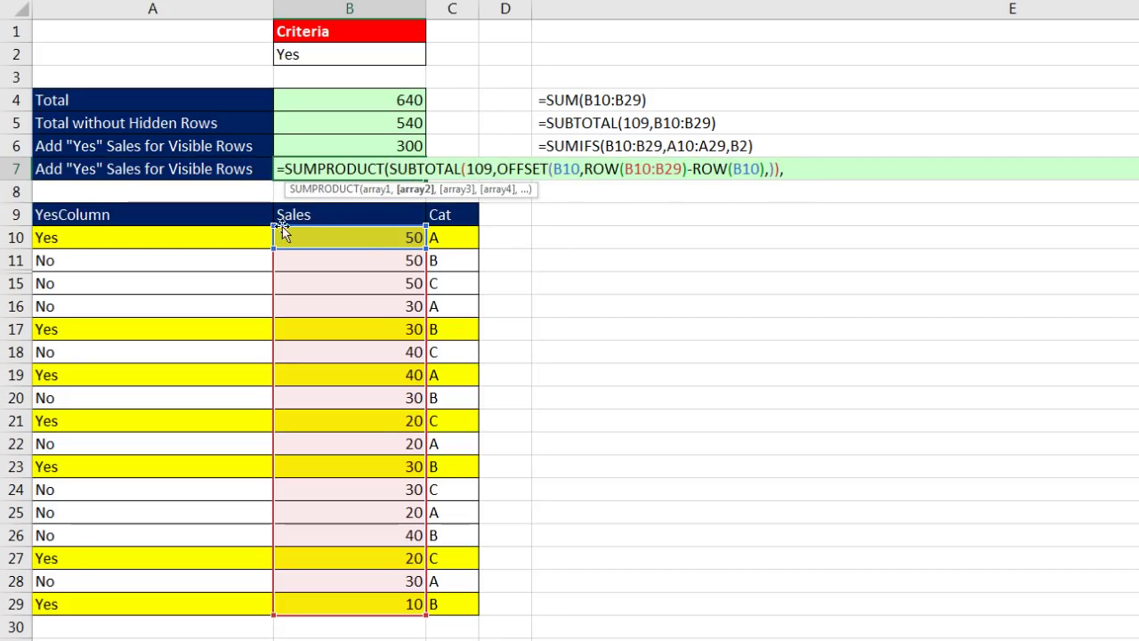
- Add A10:A29=B2 as the second array and preview it as TRUE/FALSE values with F9
left_click_drag(234, 236, 243, 609)
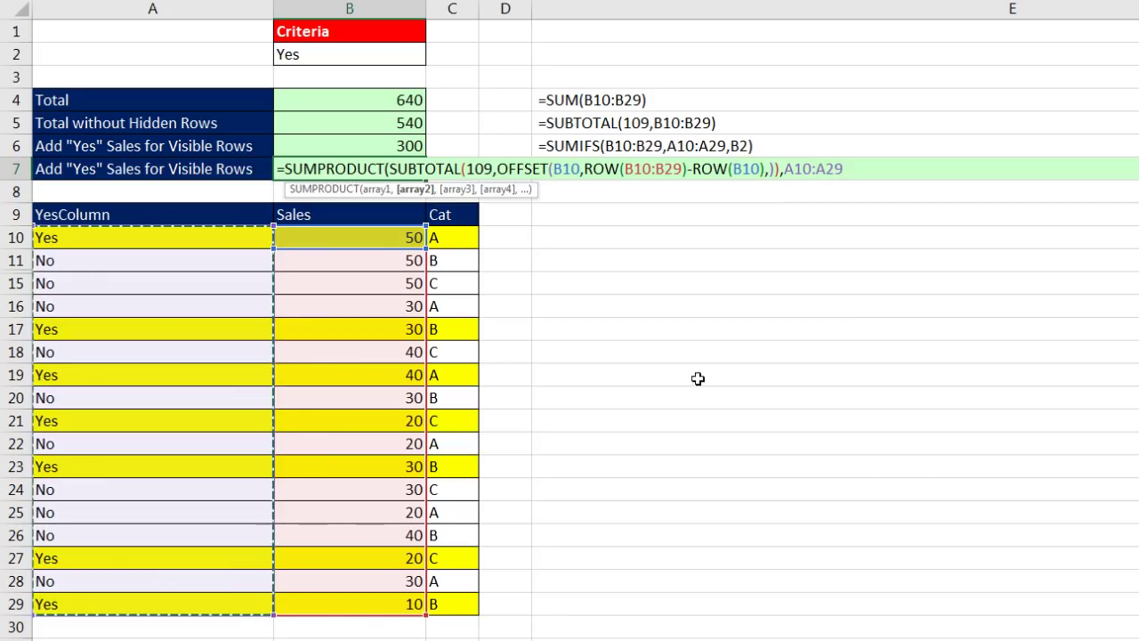
type("=")
left_click(375, 56)
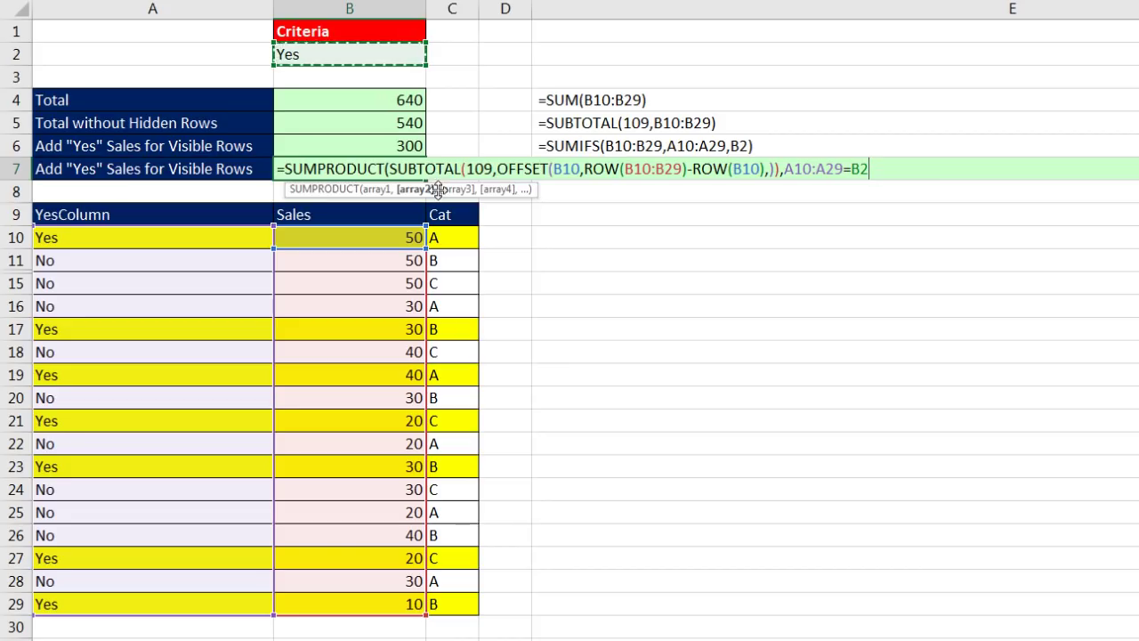
left_click_drag(436, 189, 778, 232)
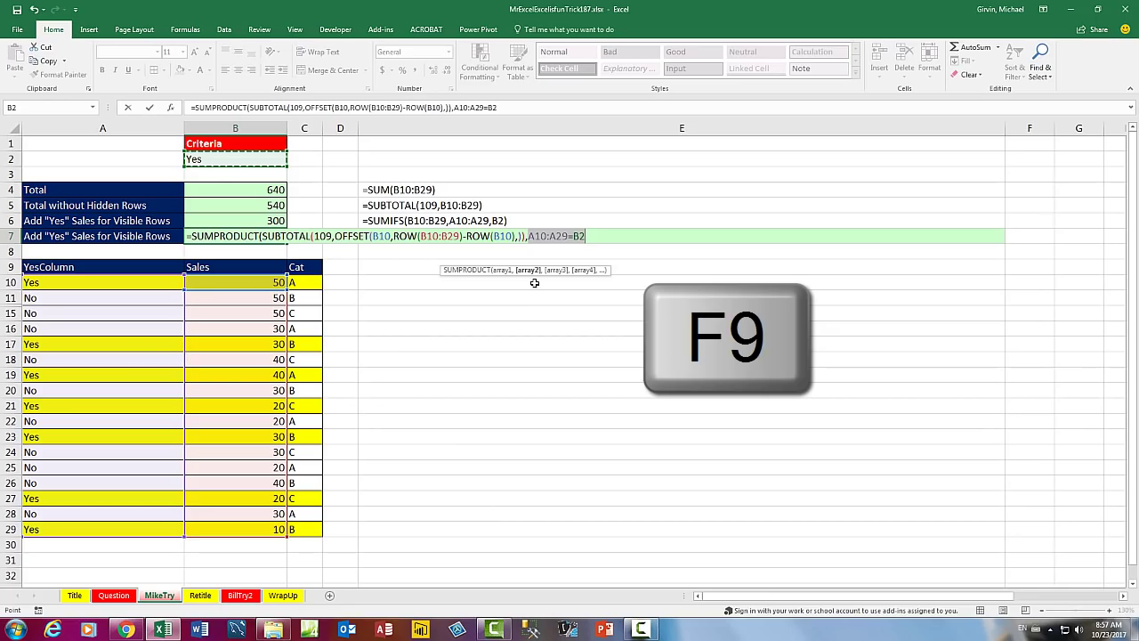
key("F9")
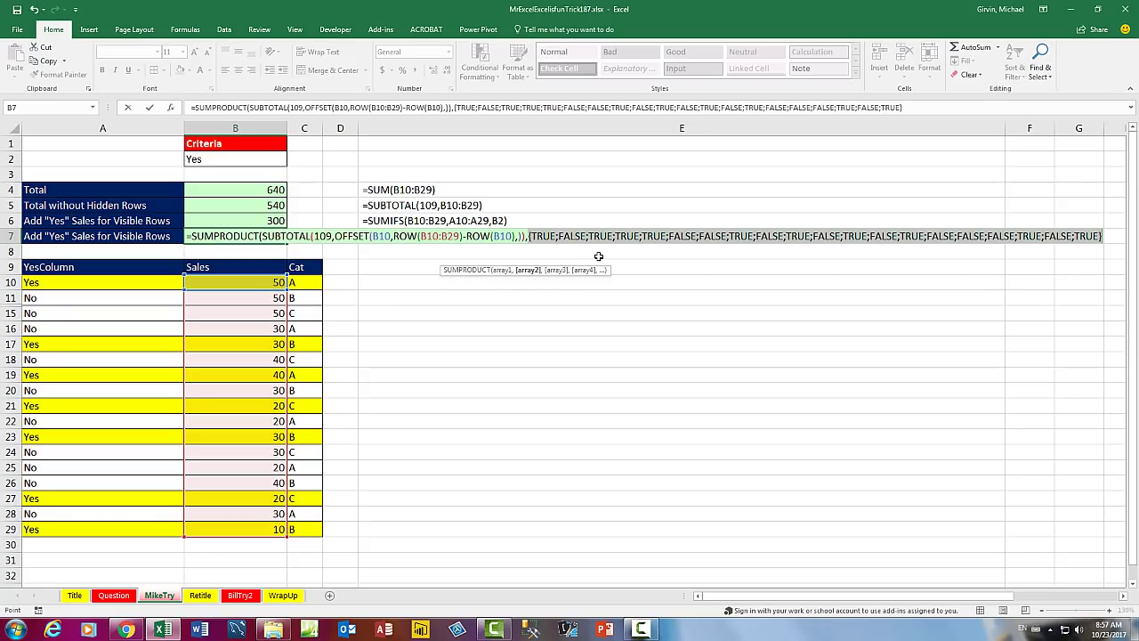
- Coerce the criteria to --(A10:A29=B2) and preview it as 1s and 0s, then undo the preview
key("ctrl+z")
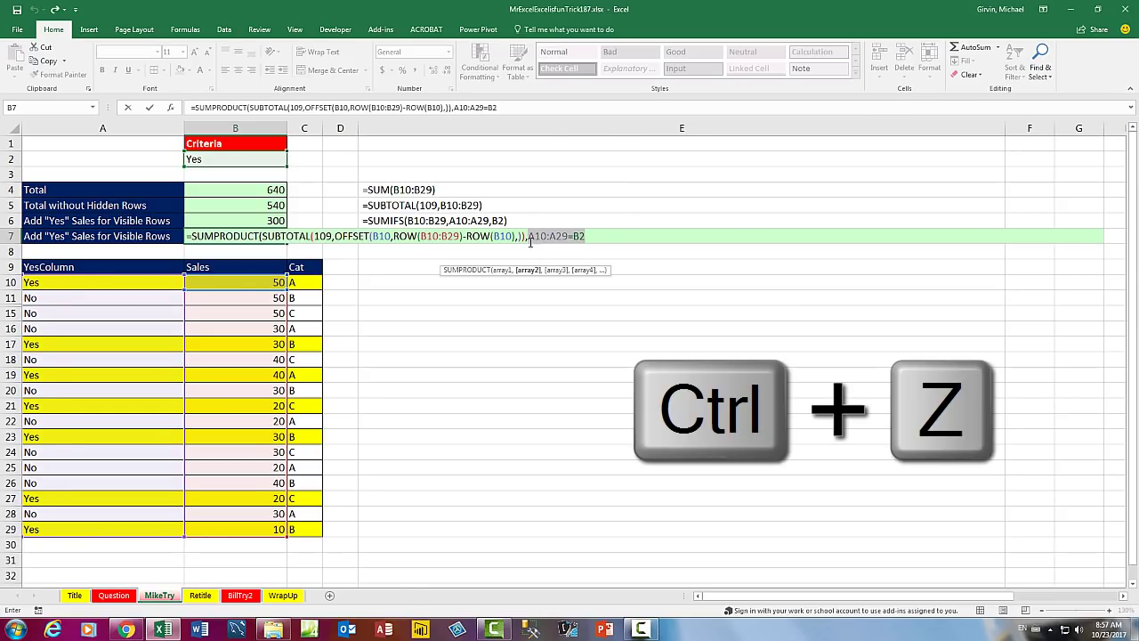
key("Left")
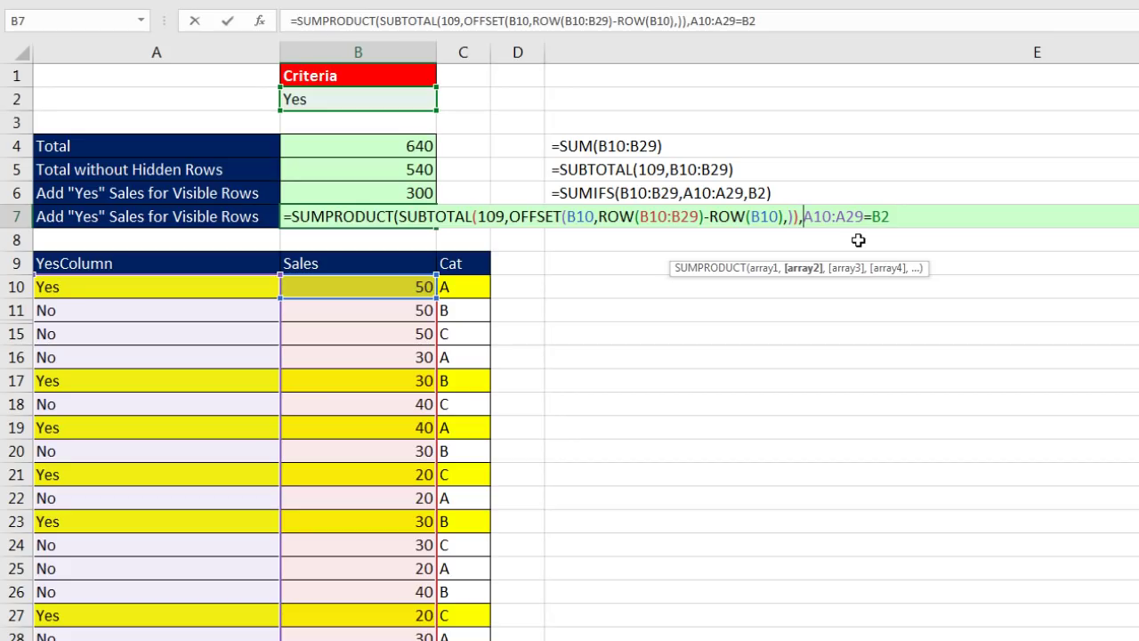
type("--")
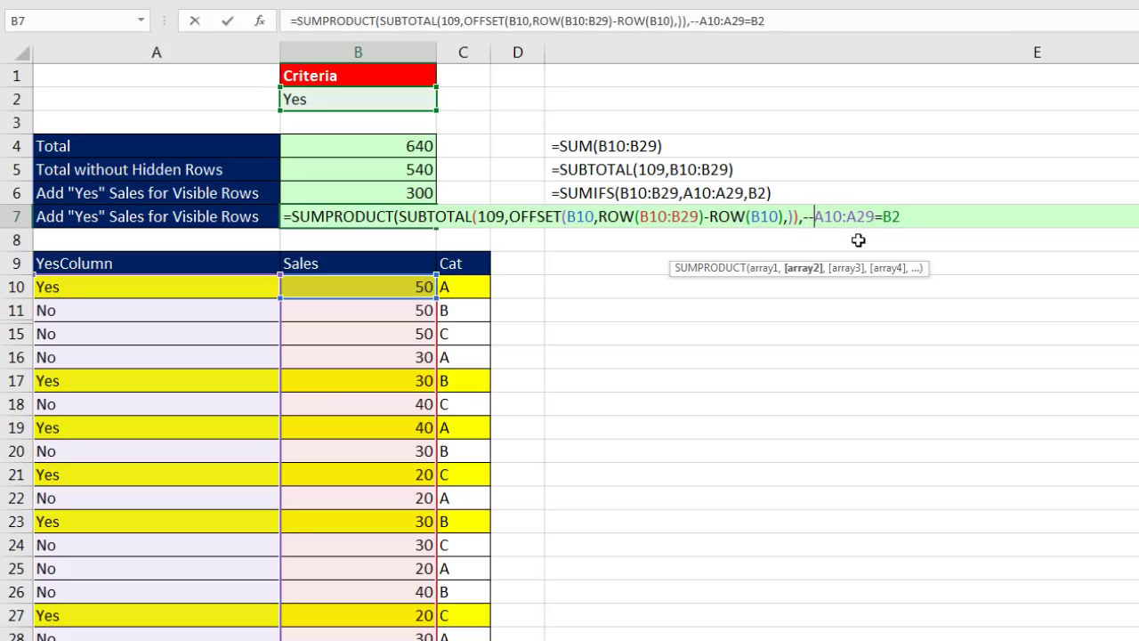
type("(")
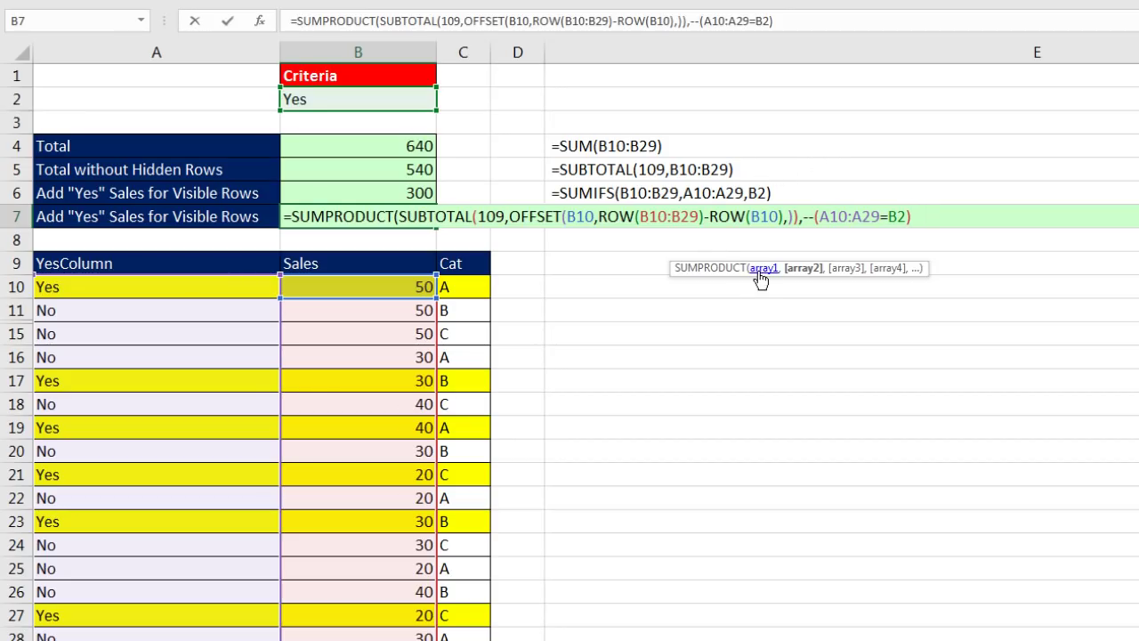
left_click(762, 273)
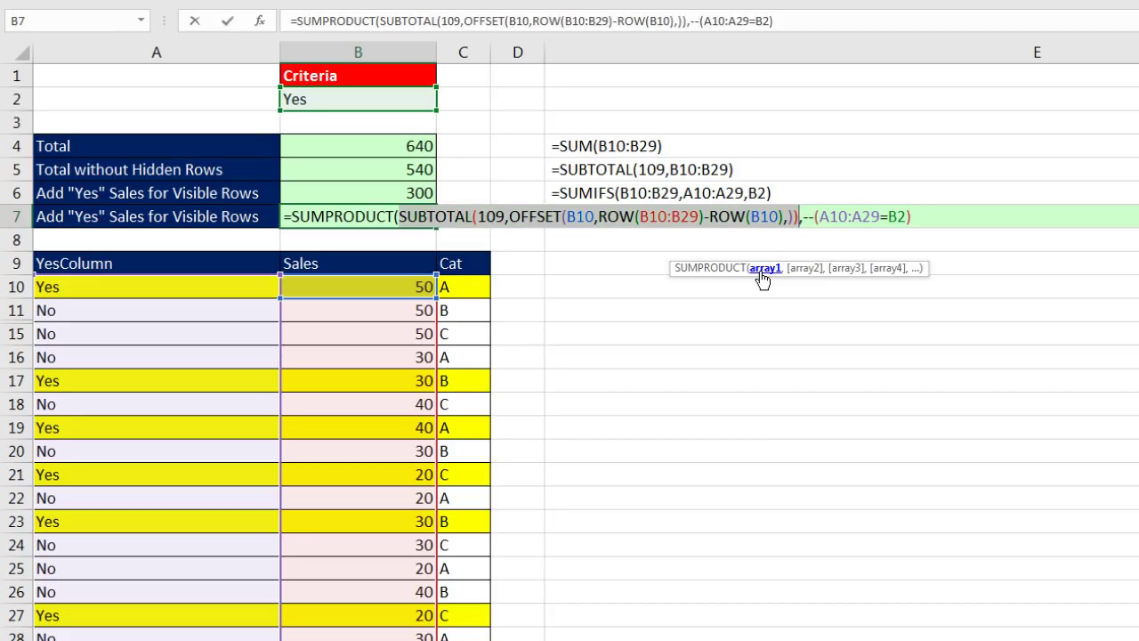
left_click(803, 271)
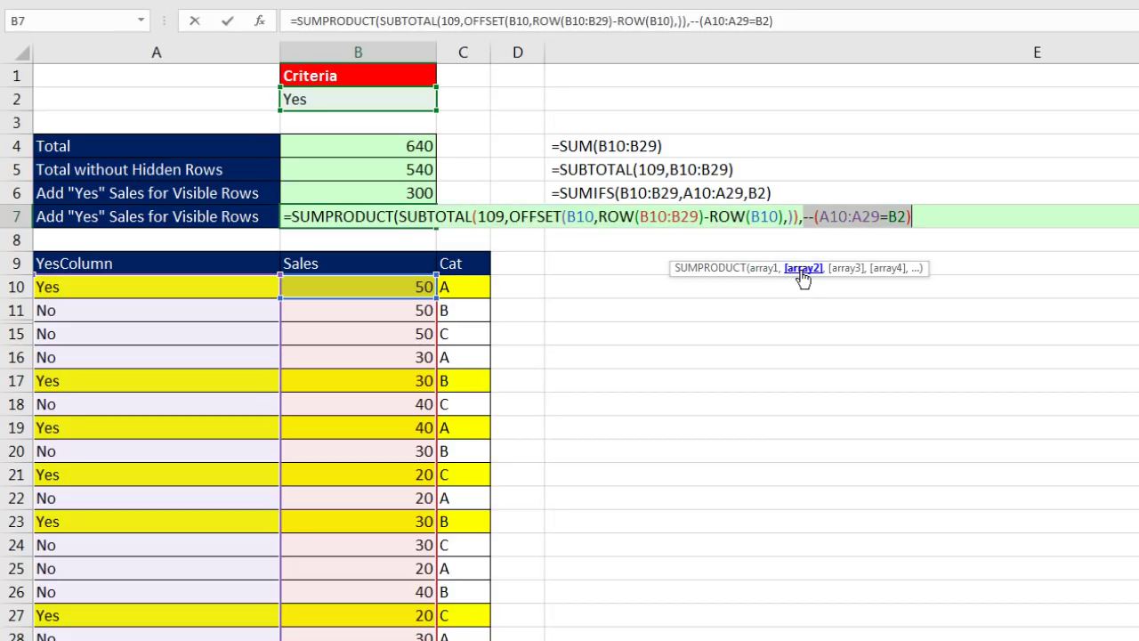
key("F9")
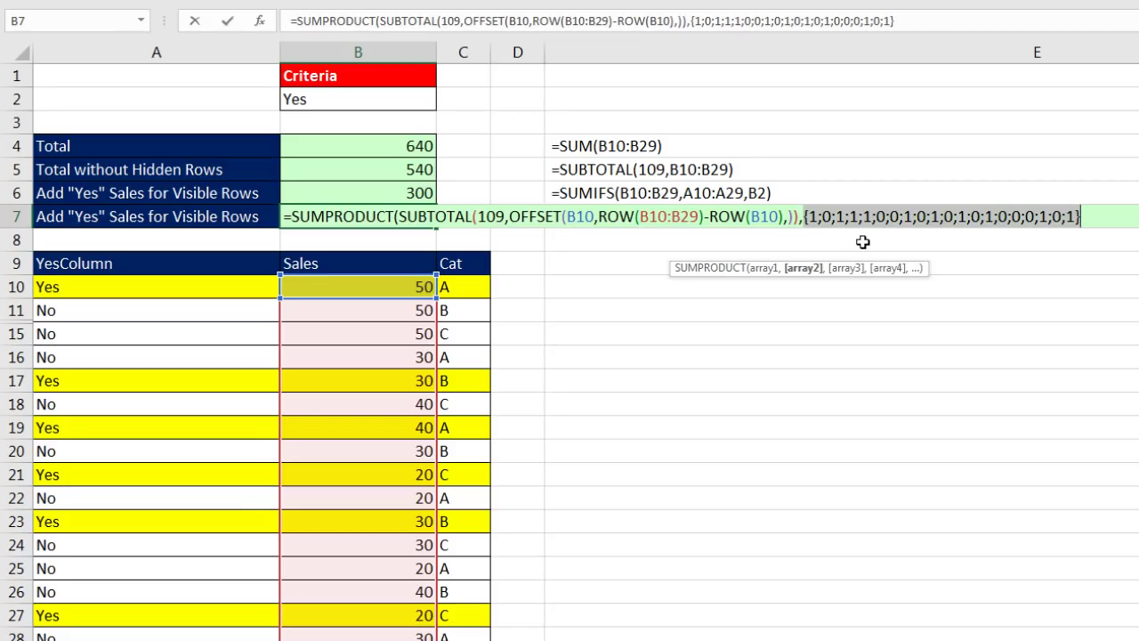
key("ctrl+z")
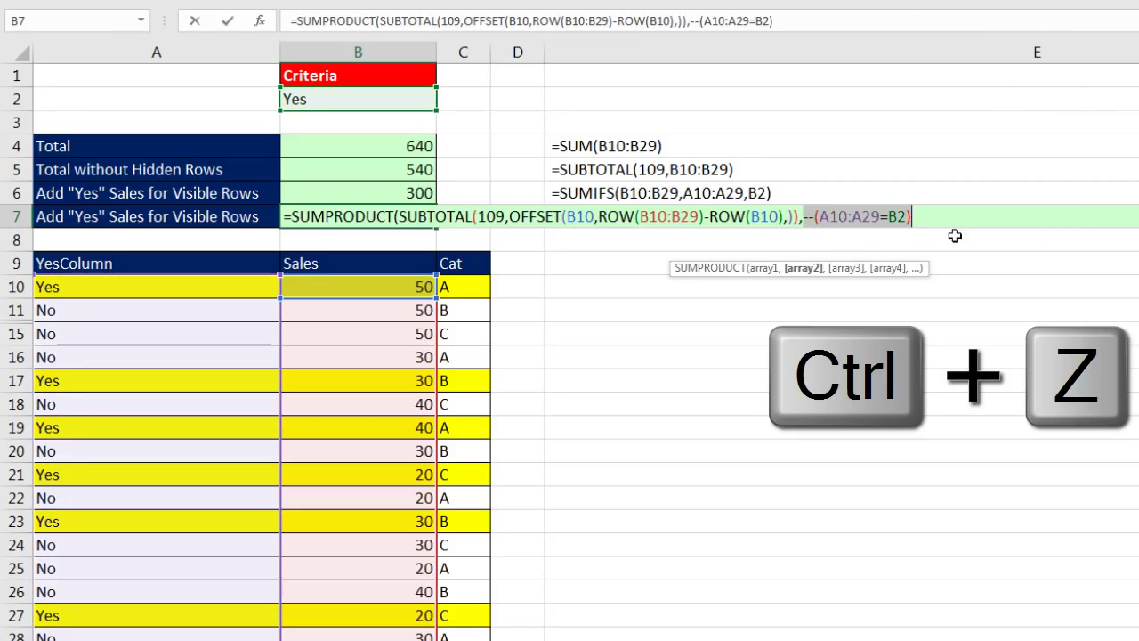
- Close and enter the SUMPRODUCT formula in B7, then test hiding rows 17–27 and undo it
type(")")
key("ctrl+Return")
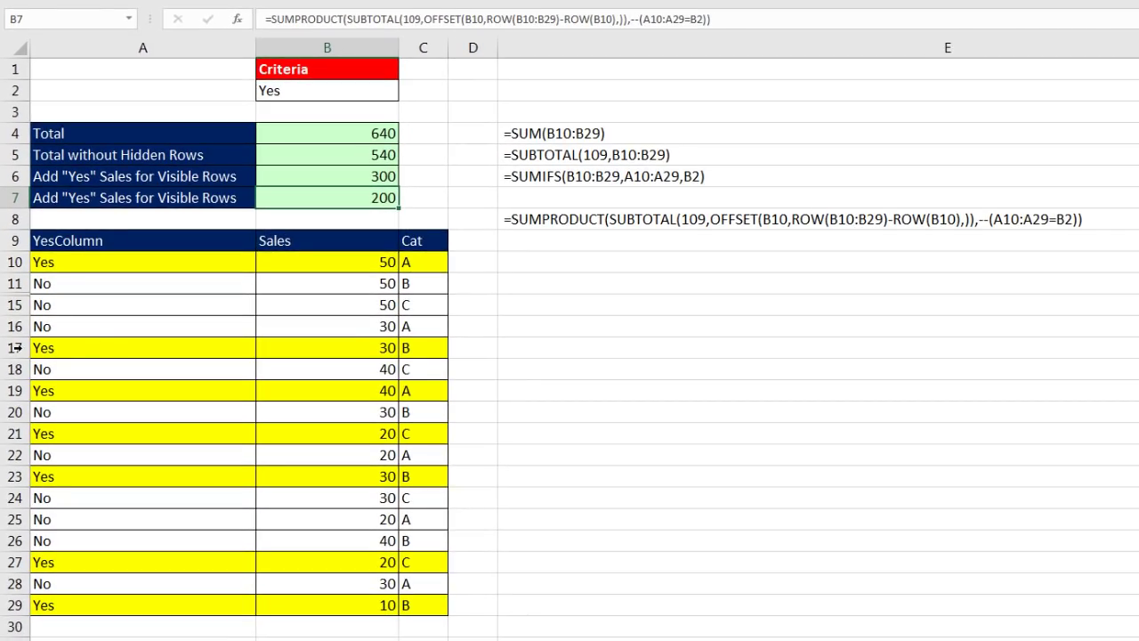
left_click_drag(14, 348, 13, 562)
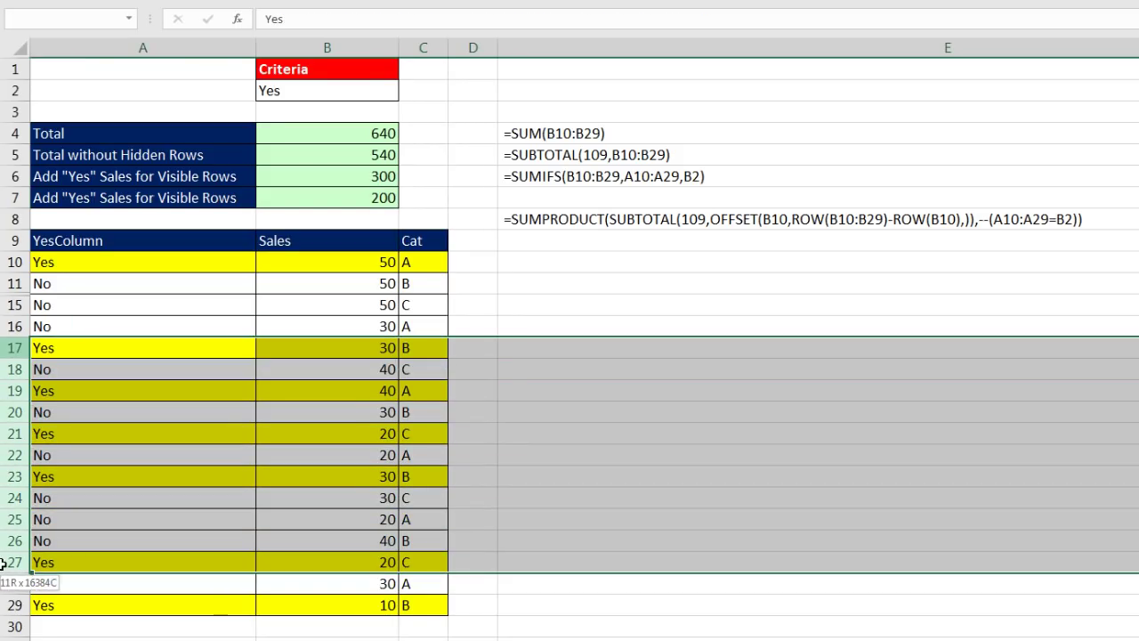
right_click(12, 371)
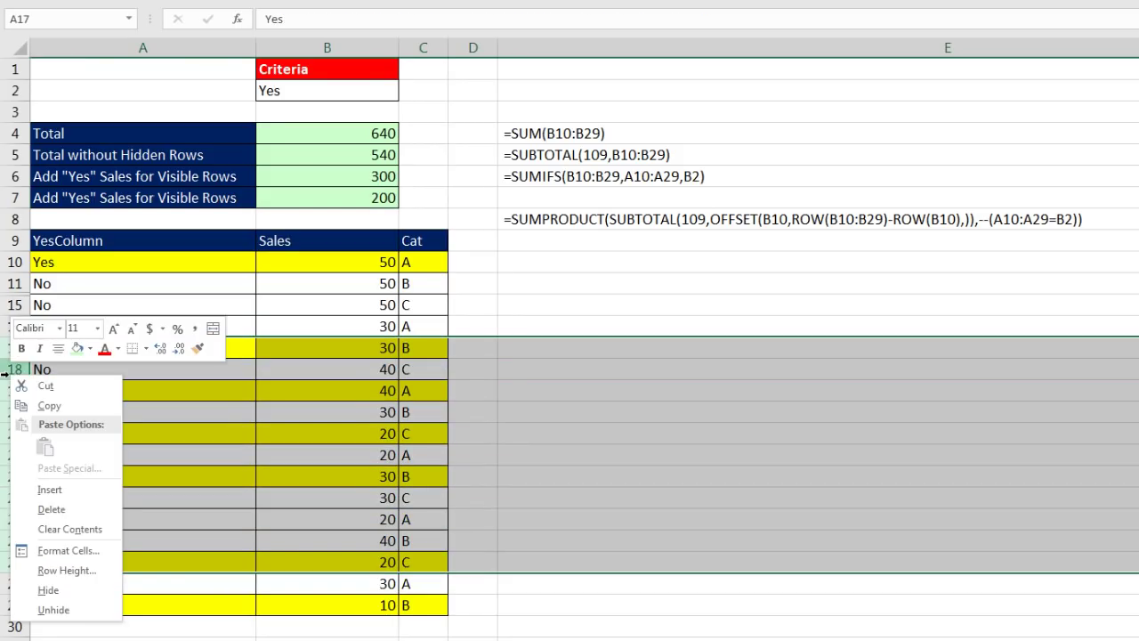
left_click(71, 592)
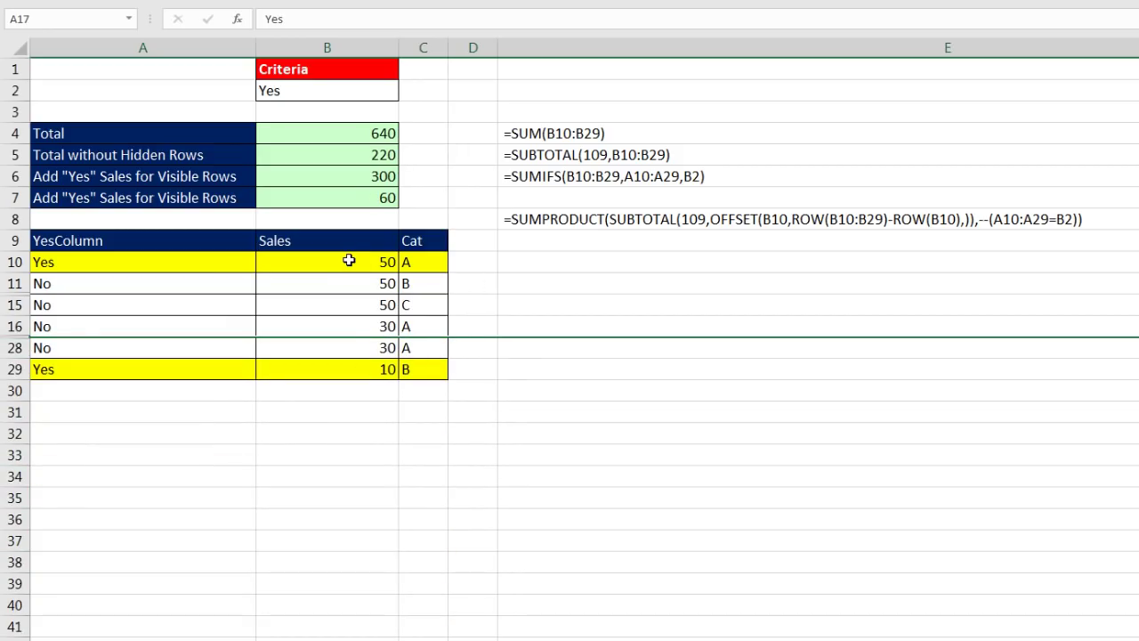
key("ctrl+z")
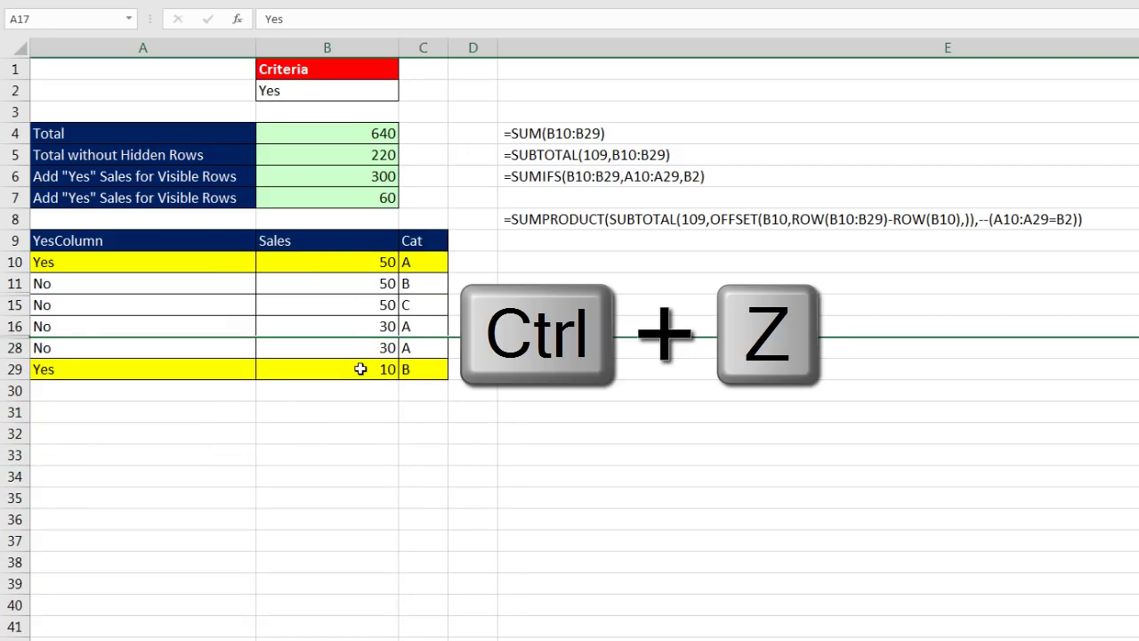
- Turn on filtering and filter the Cat column to show only category B
left_click(415, 248)
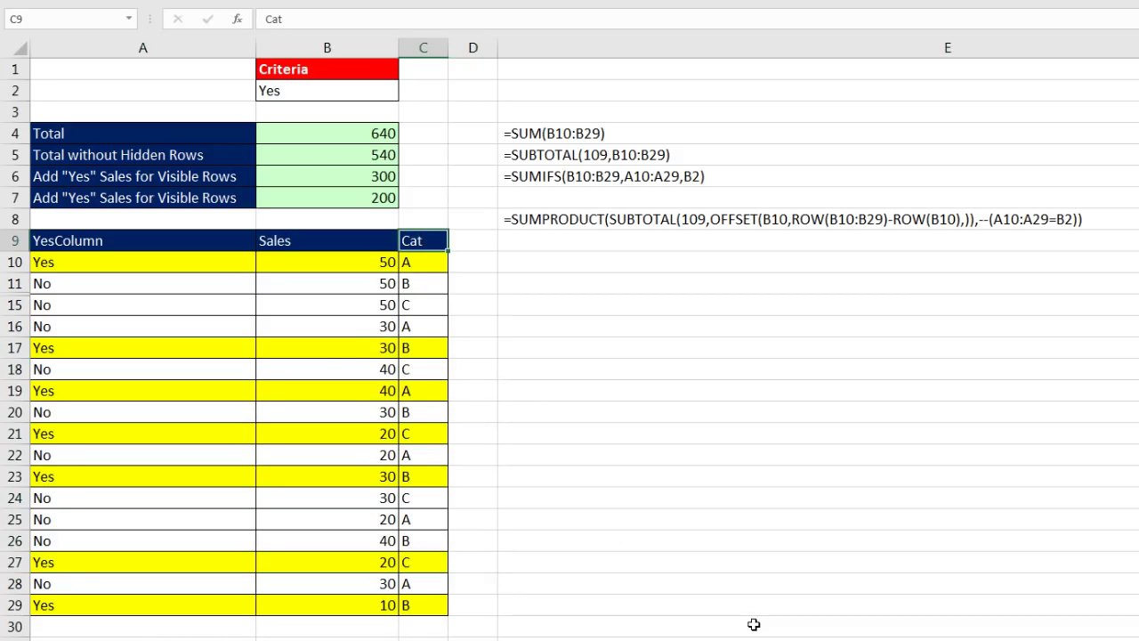
key("ctrl+shift+l")
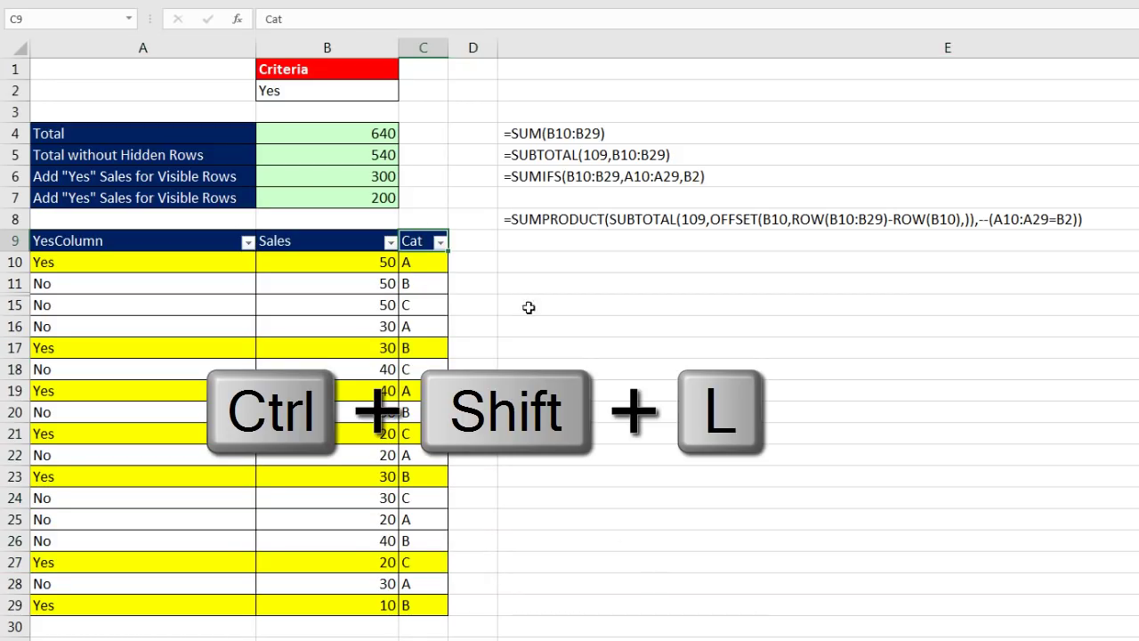
left_click(440, 244)
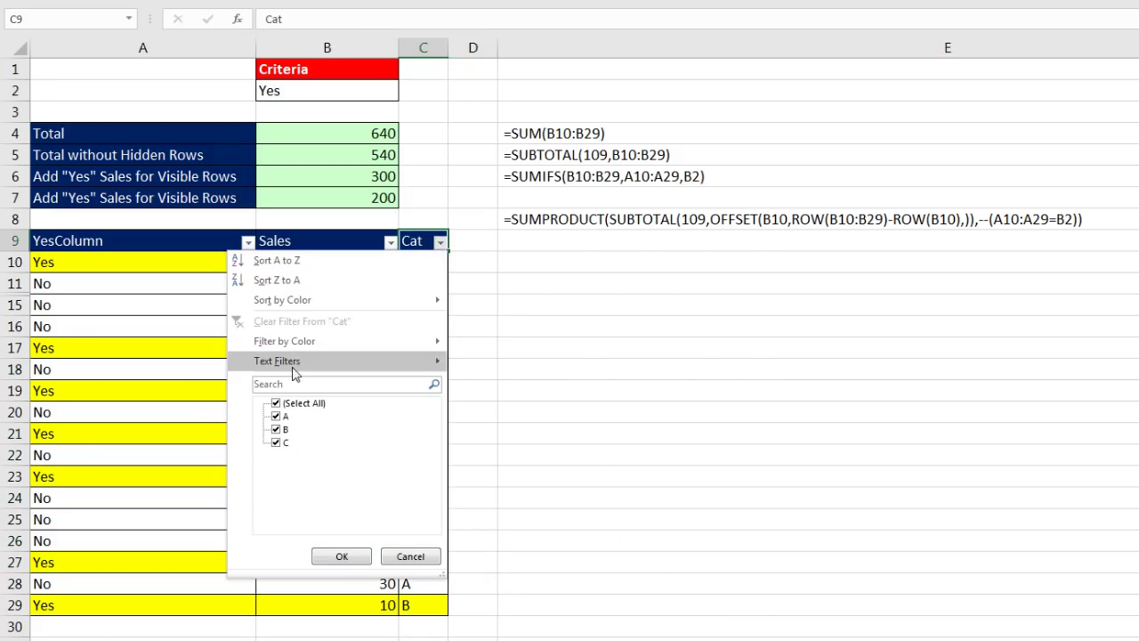
left_click(276, 403)
left_click(276, 430)
left_click(341, 556)
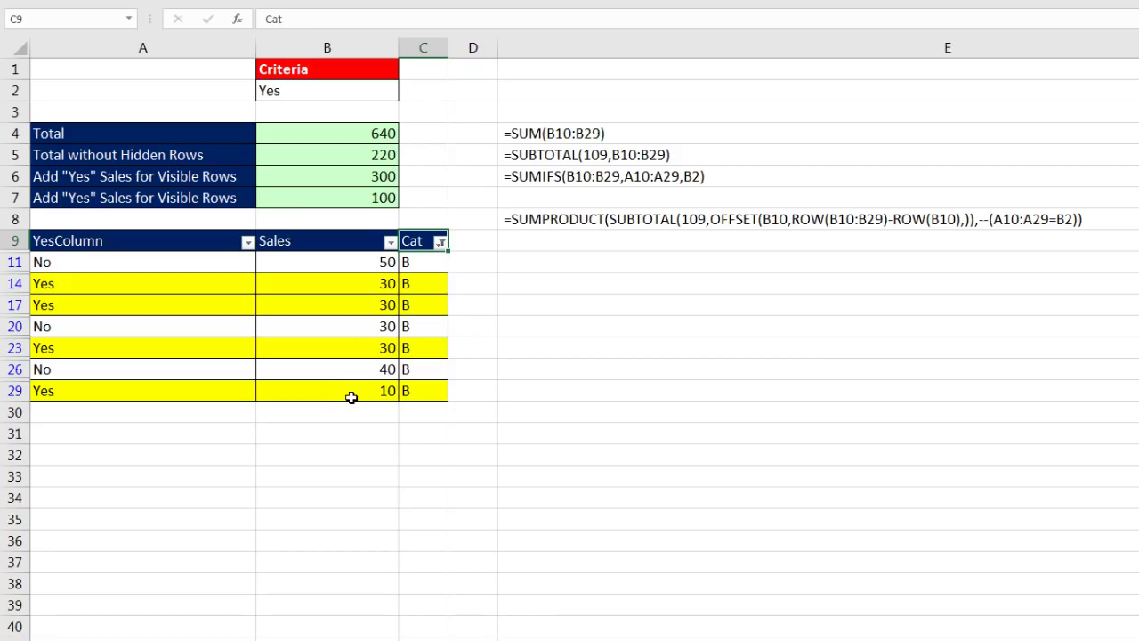
- Edit B7 and highlight the OFFSET argument inside SUBTOTAL to inspect how it works
left_click(368, 198)
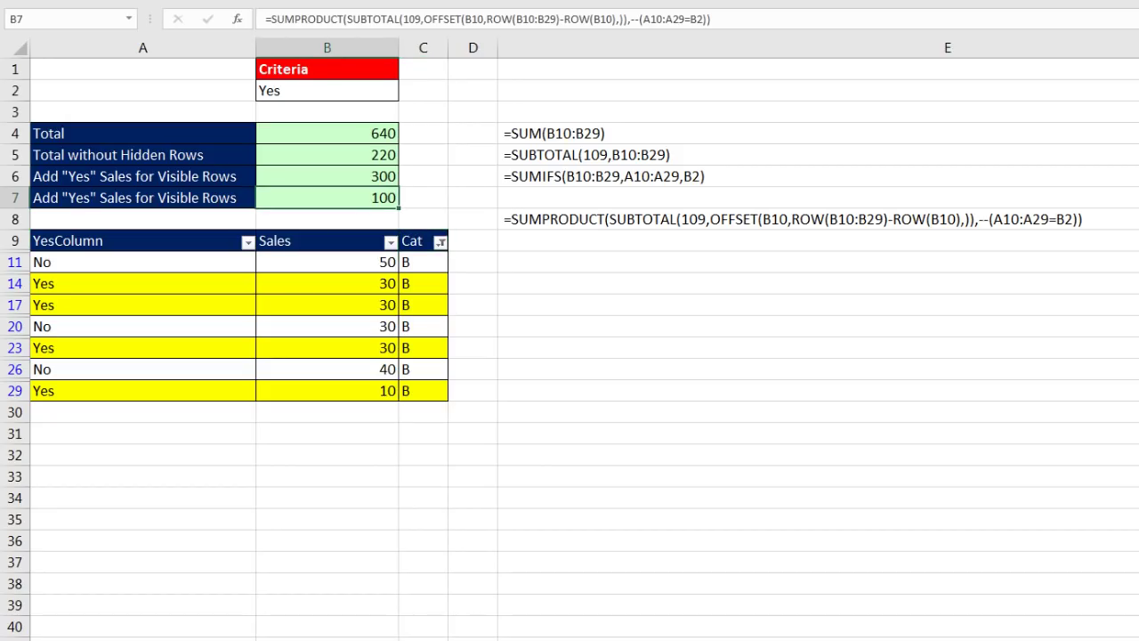
key("F2")
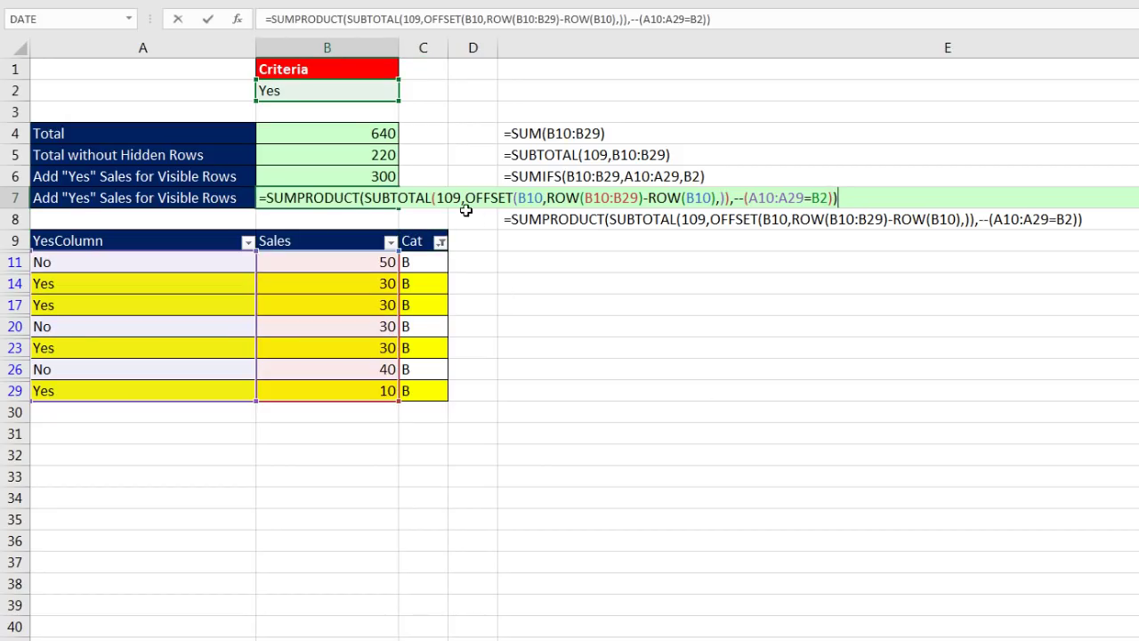
left_click(370, 197)
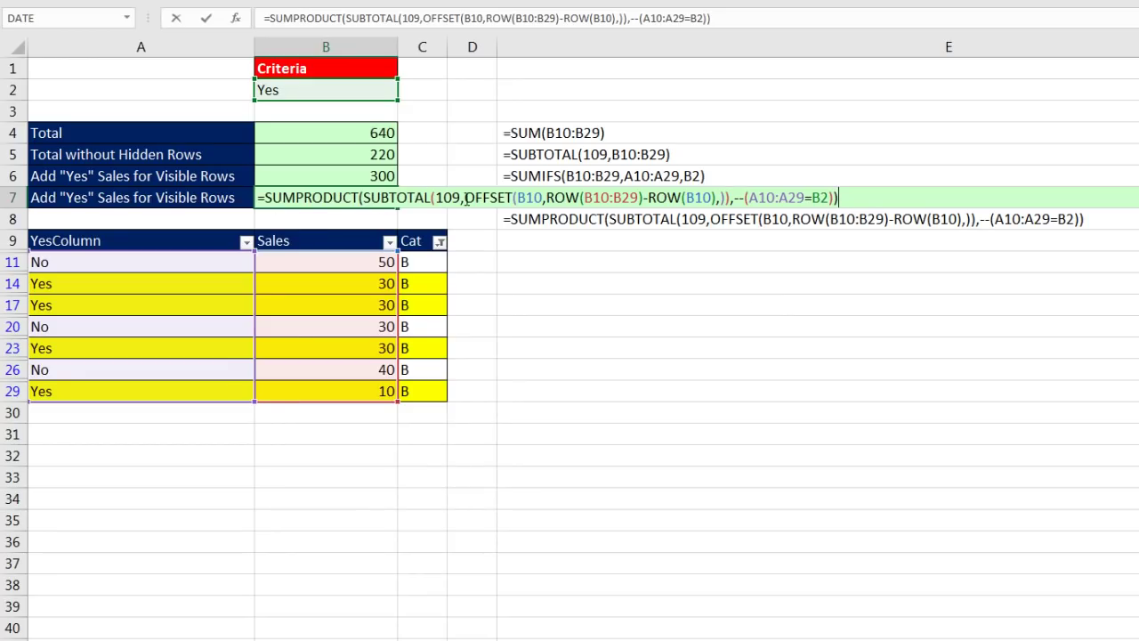
left_click(465, 197)
left_click(497, 218)
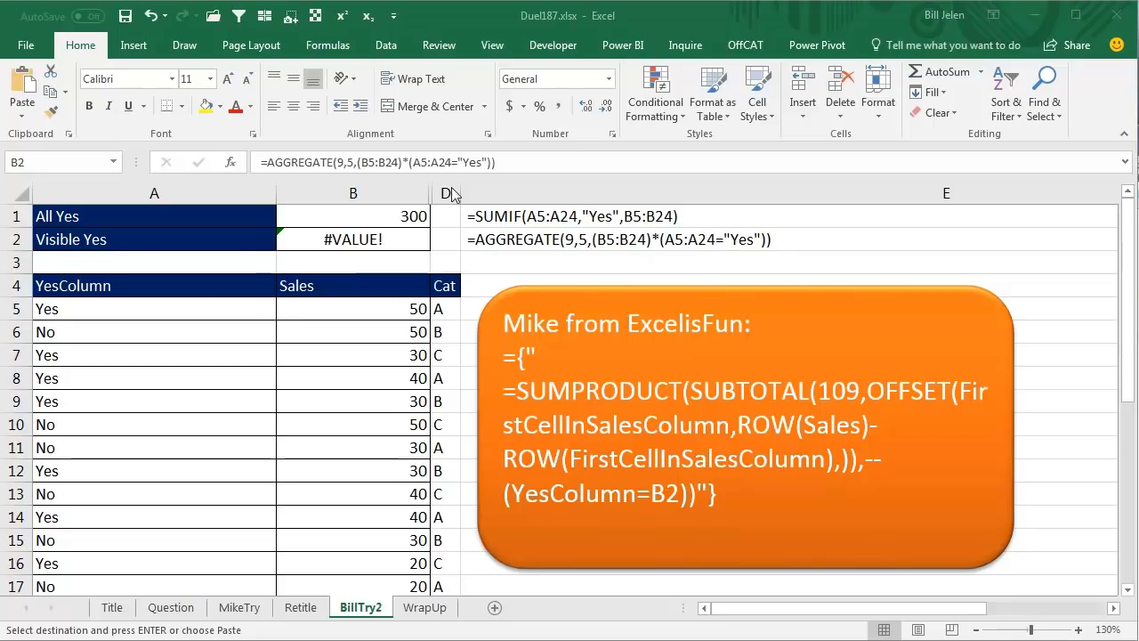
- Unhide the Helper column C between columns B and D and move to cell C5
left_click_drag(448, 191, 426, 190)
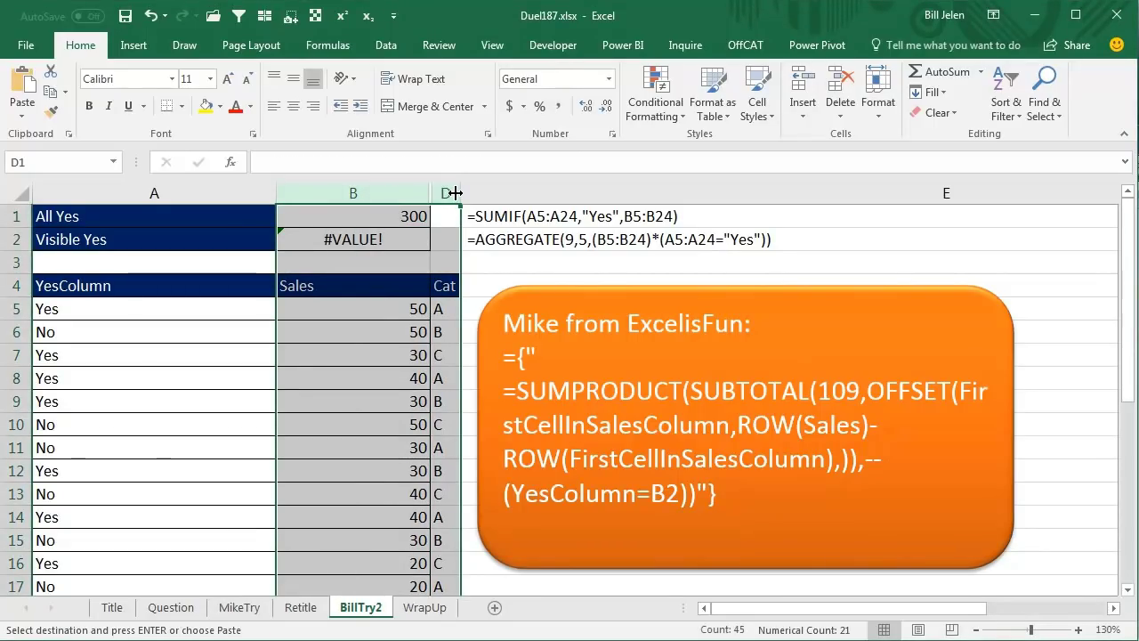
key("alt+o")
key("c")
key("u")
key("Down")
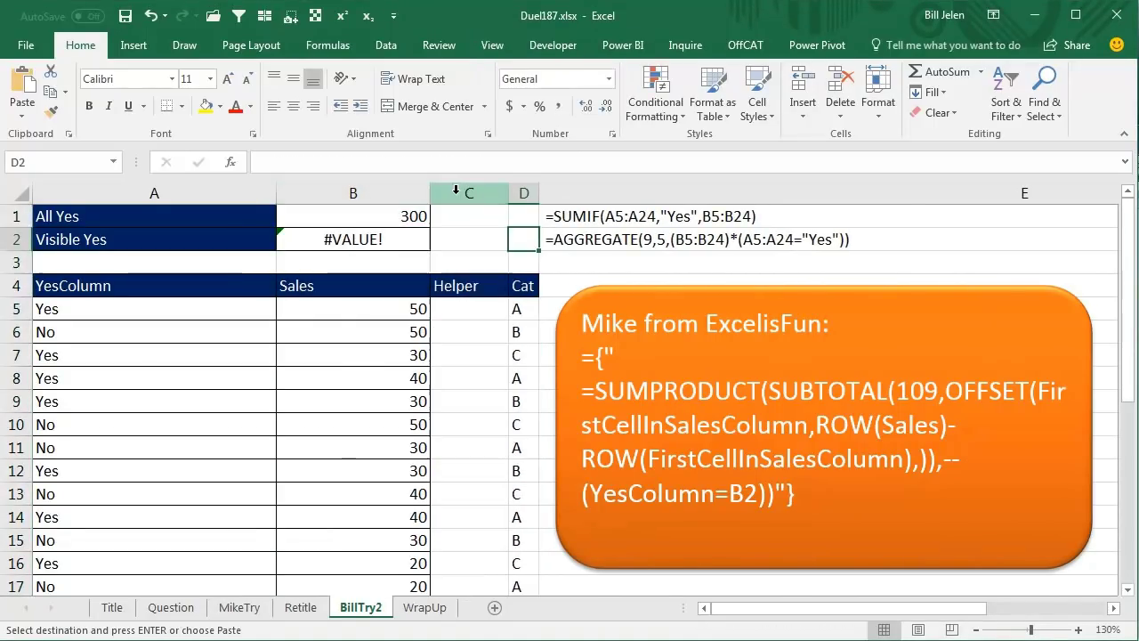
key("Down")
key("Down")
key("Down")
key("Left")
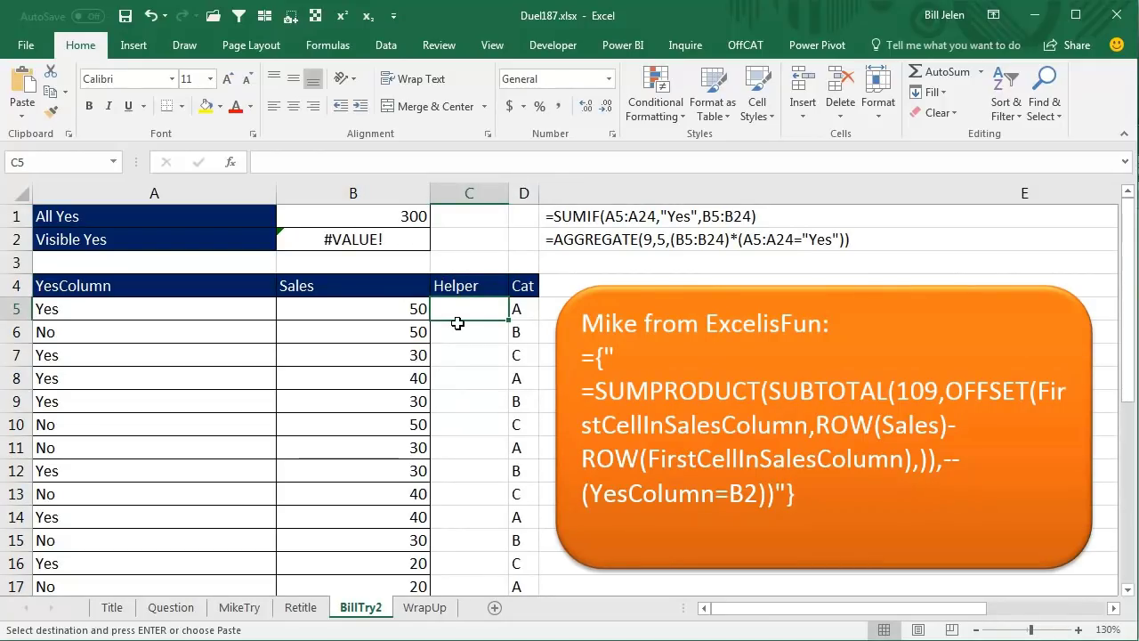
left_click(302, 612)
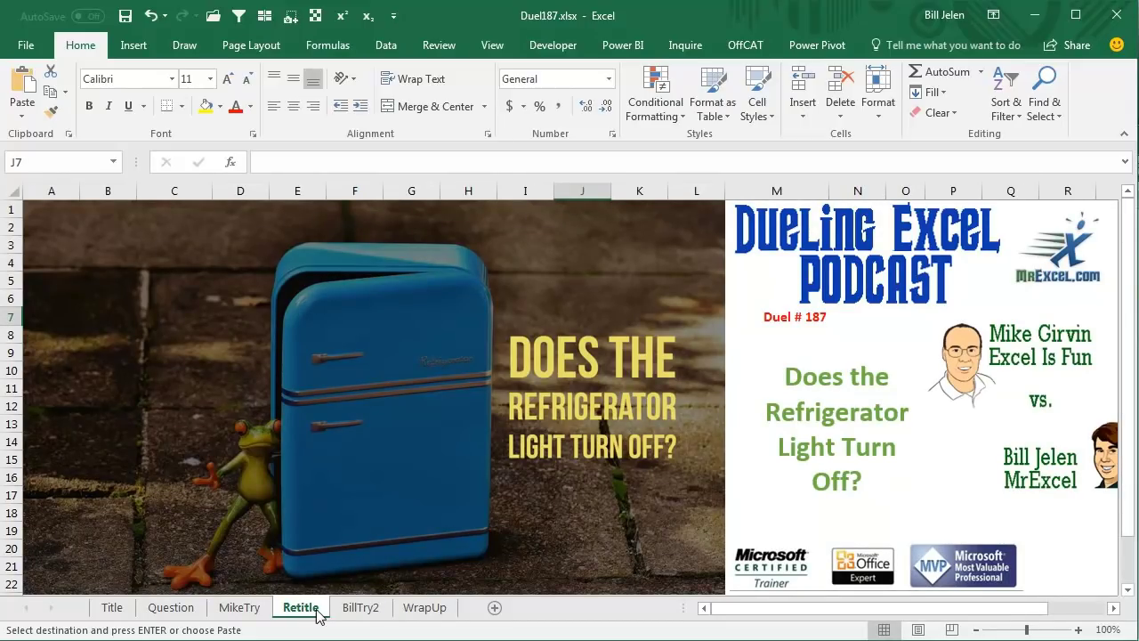
left_click(356, 608)
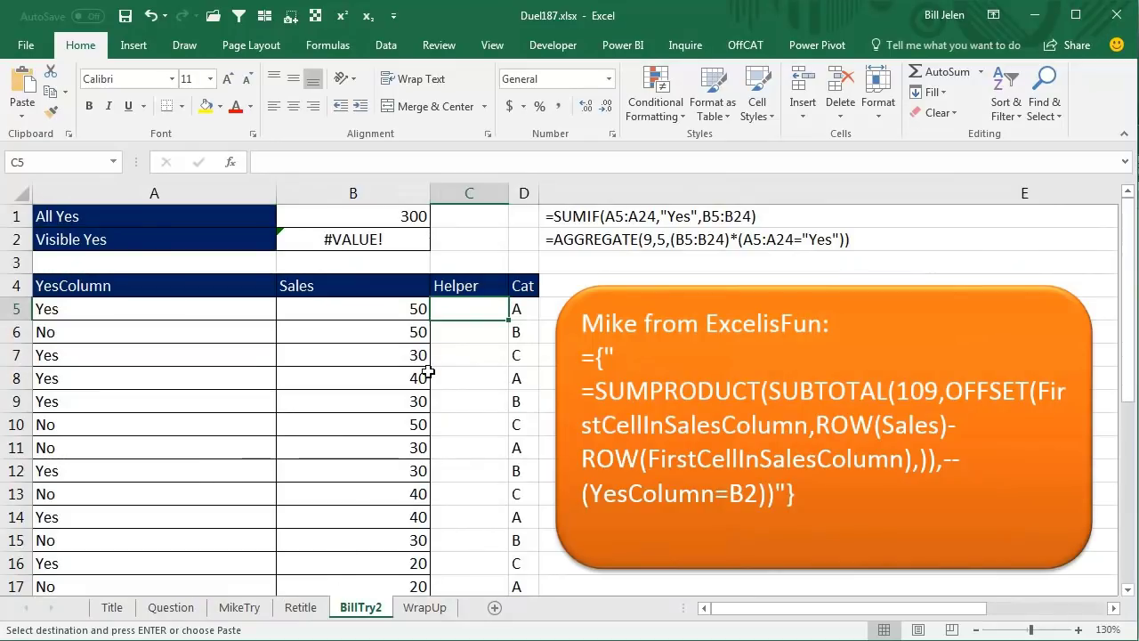
- Enter =AGGREGATE(9,5,B5) in C5 and fill it down to row 24
type("=agg")
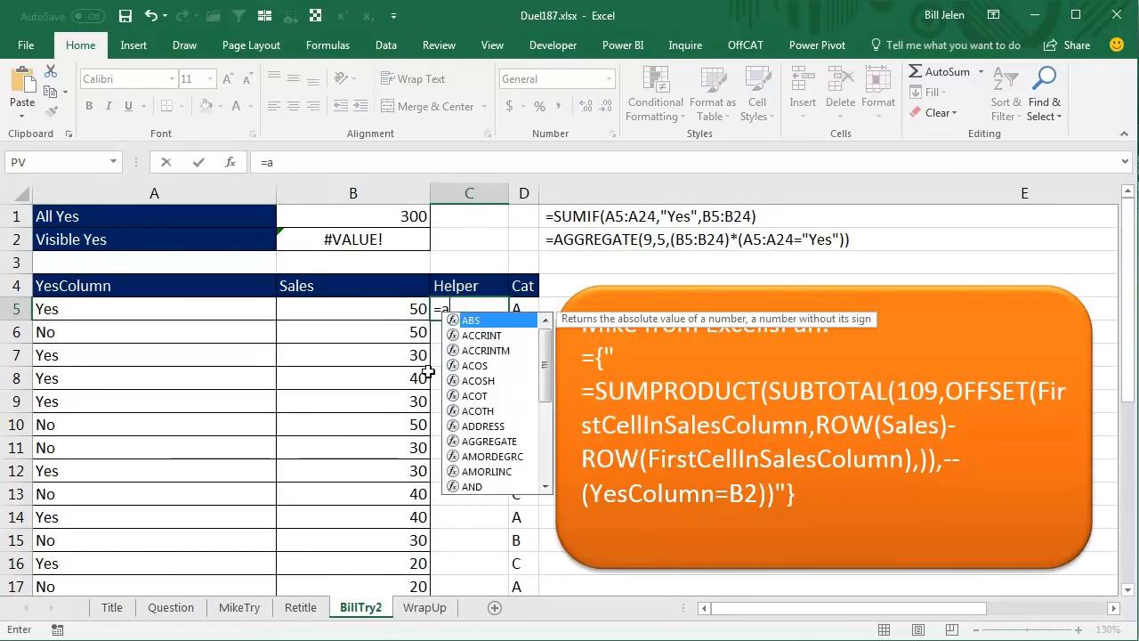
key("Tab")
key("Down")
key("Down")
key("Down")
key("Down")
key("Down")
key("Down")
key("Down")
key("Down")
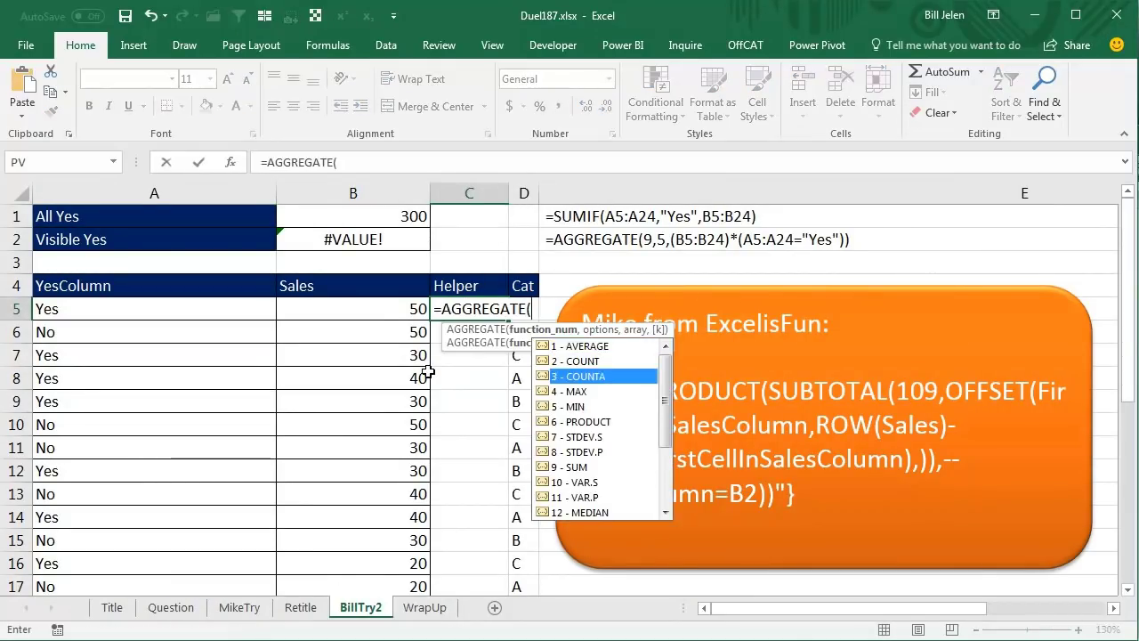
key("Tab")
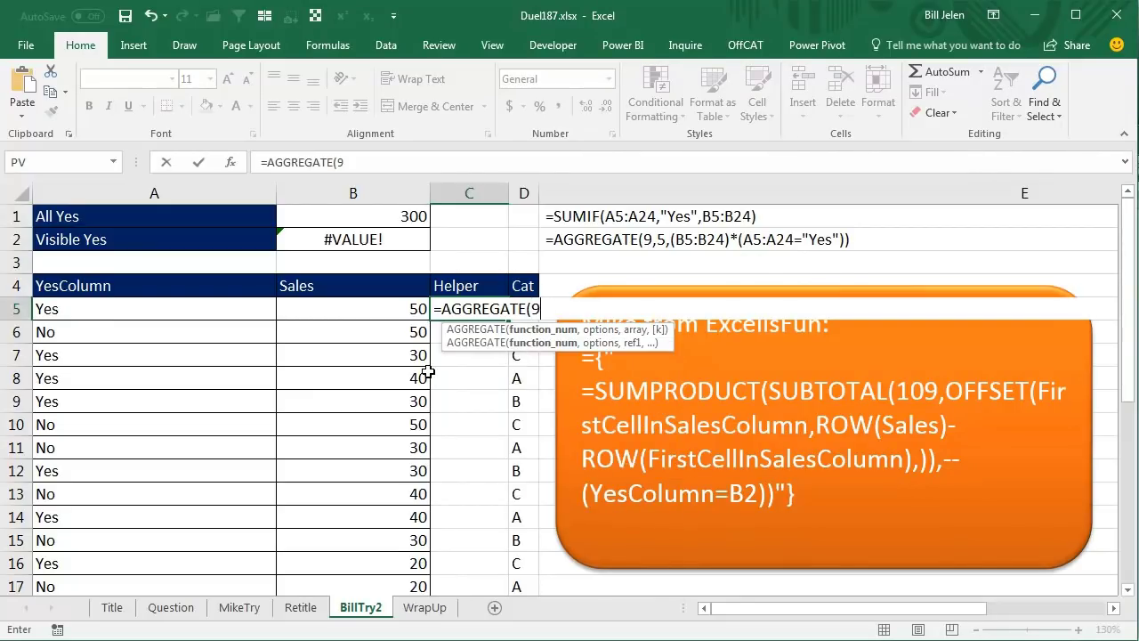
type(",")
key("Down")
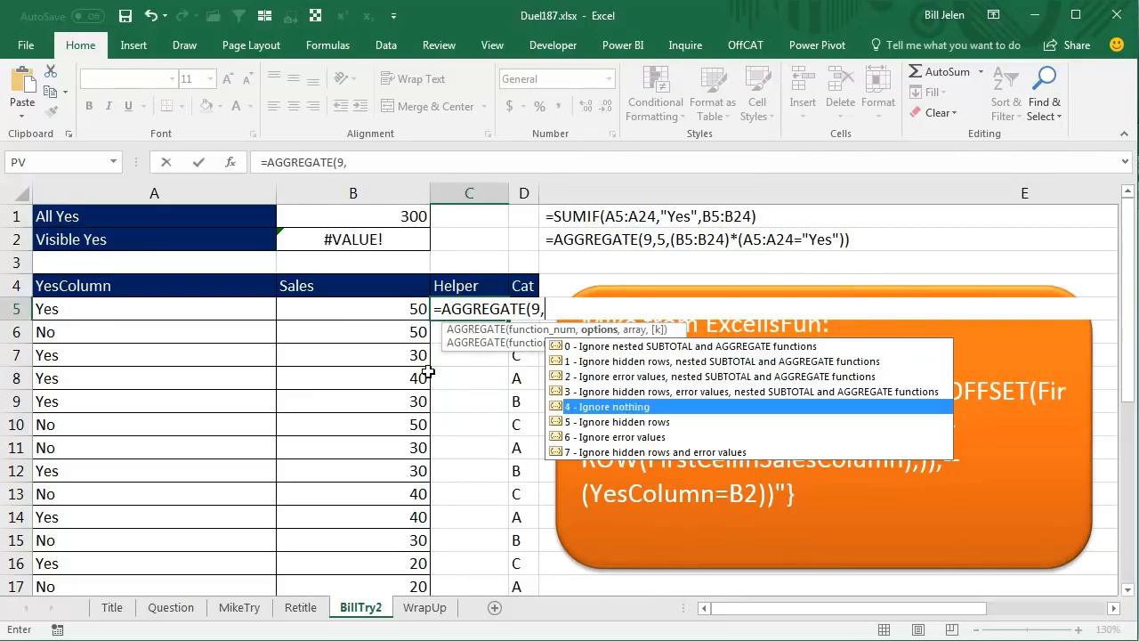
key("Down")
key("Down")
key("Down")
key("Down")
key("Tab")
type(",")
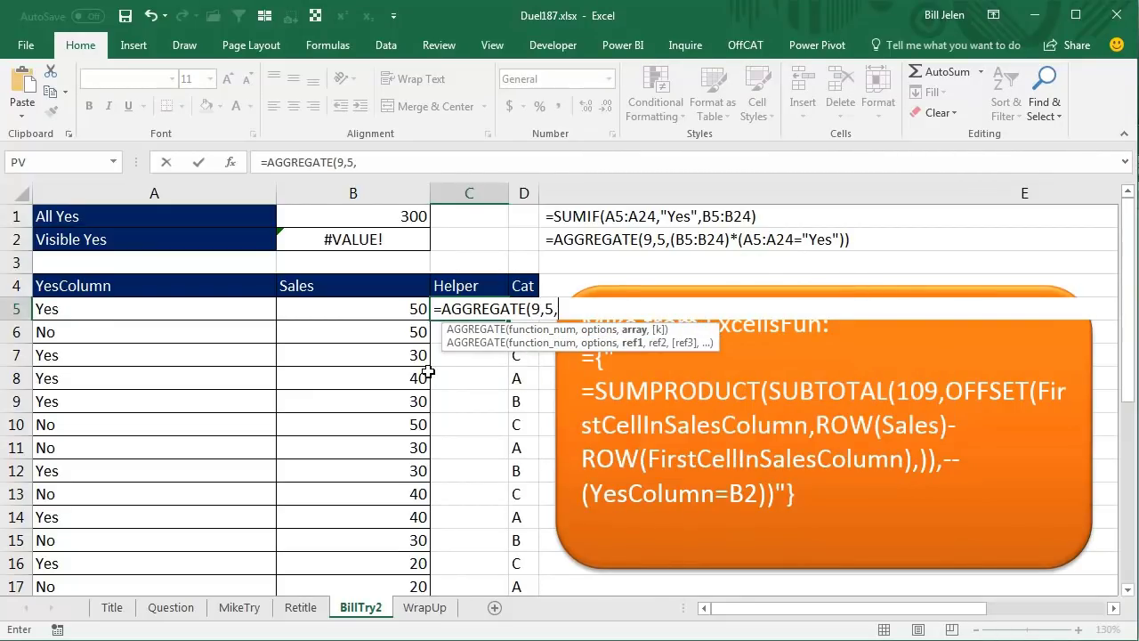
key("Left")
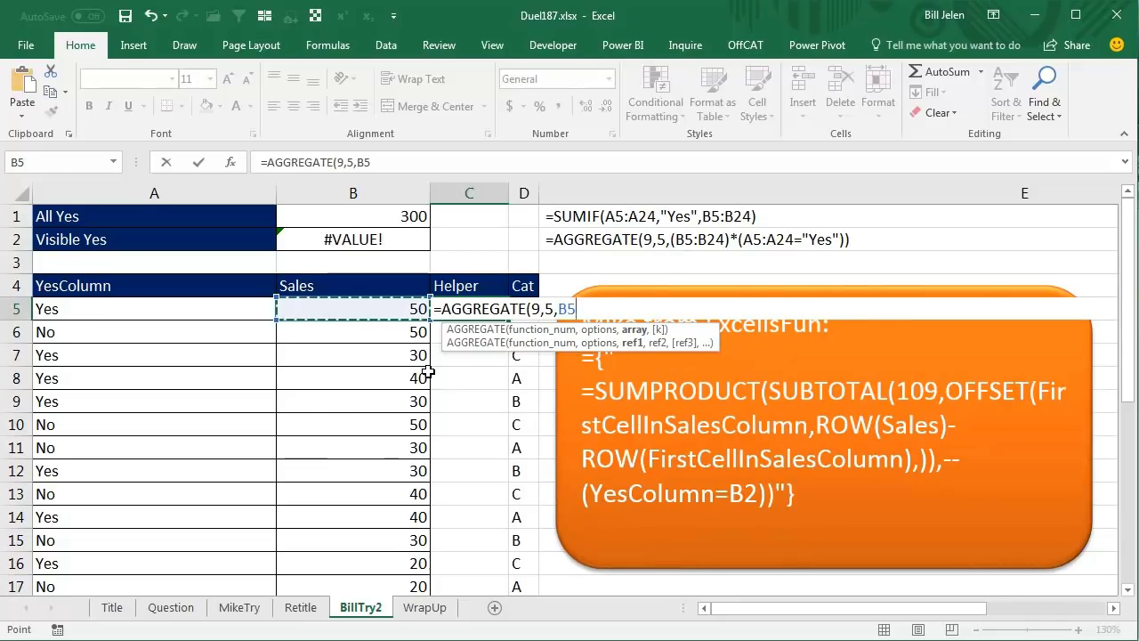
type(")")
key("ctrl+Return")
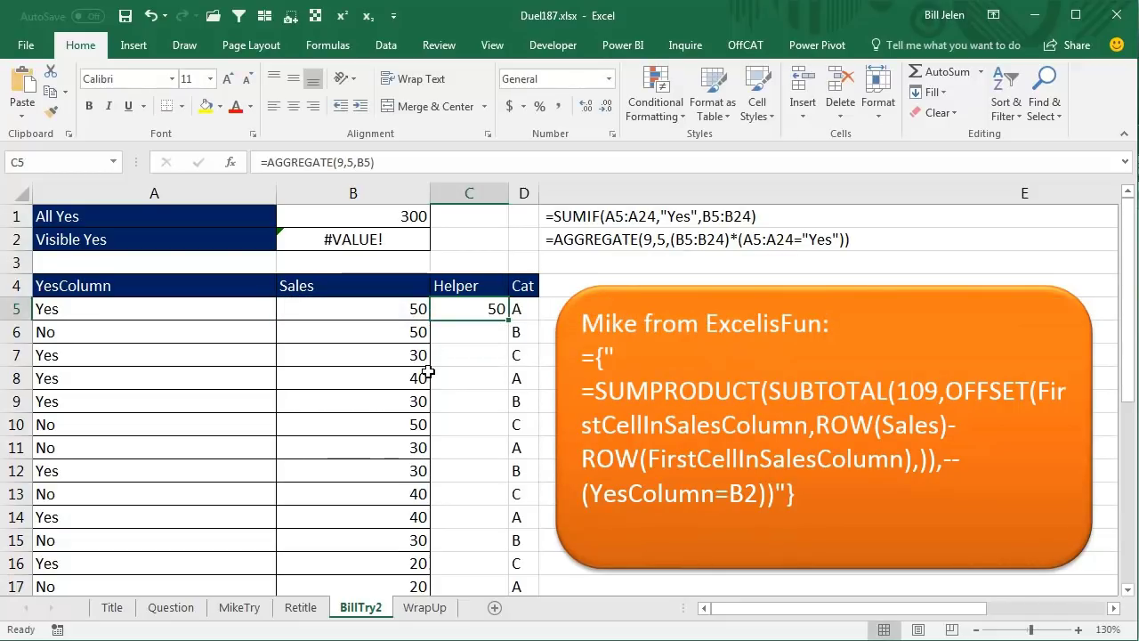
double_click(507, 323)
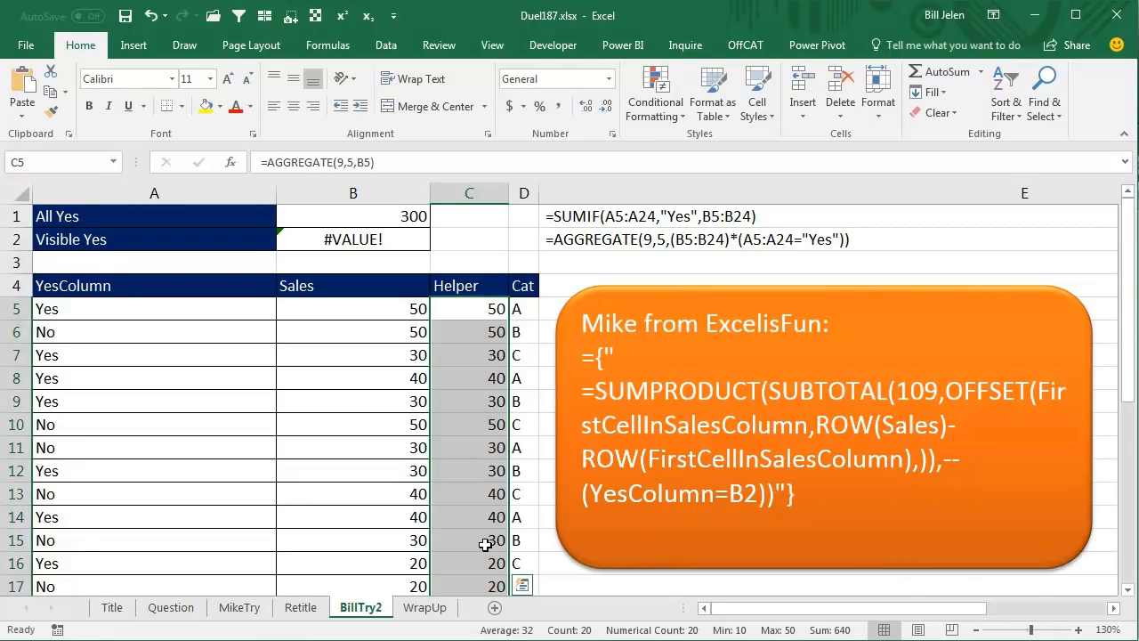
- Filter the table by a category B cell's value, then clear the filter
left_click(519, 331)
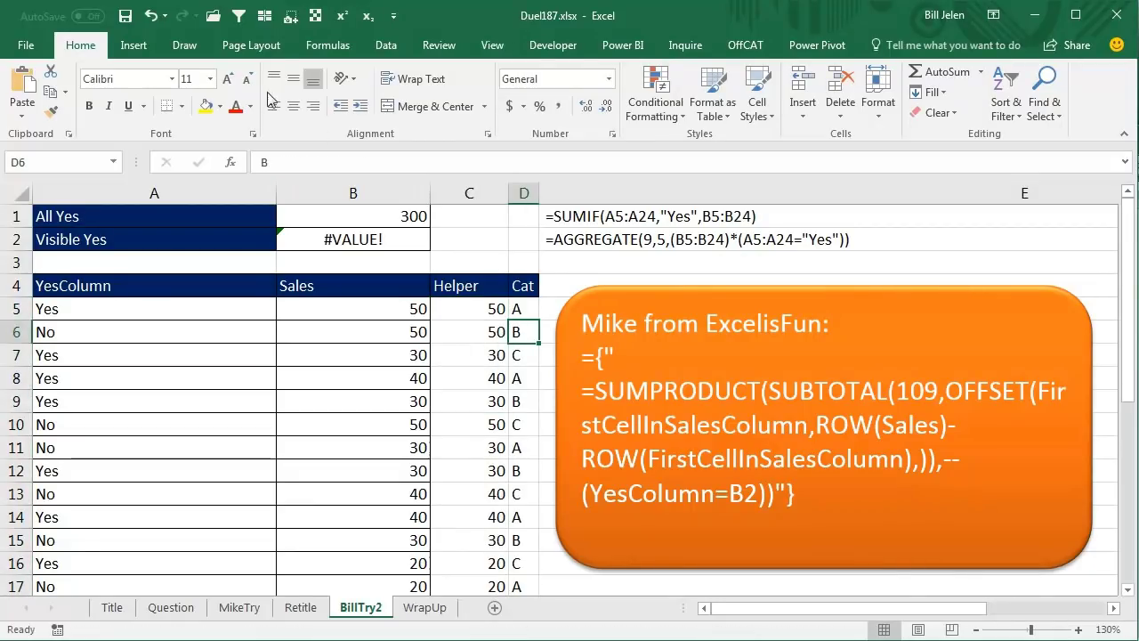
left_click(238, 21)
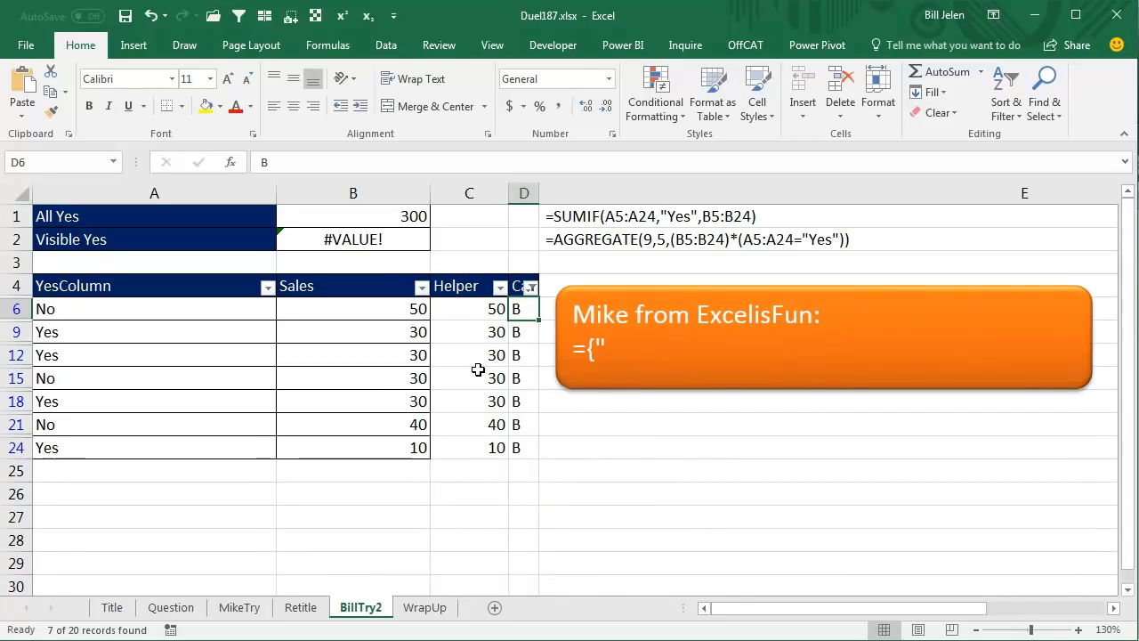
left_click(381, 44)
left_click(601, 75)
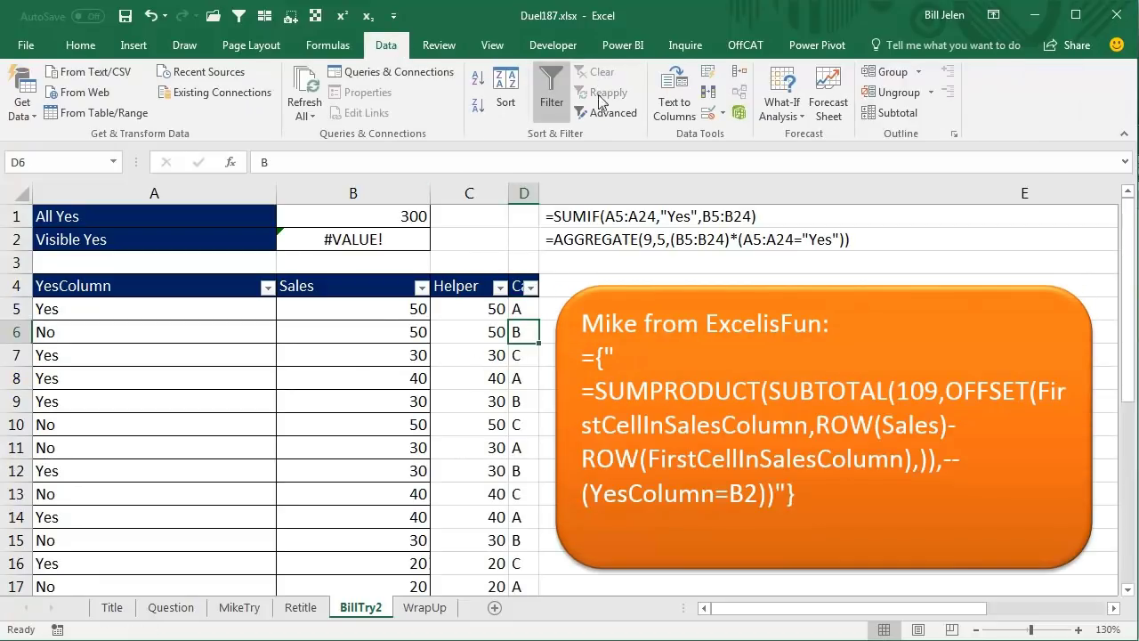
- Copy B1's SUMIF into B2 and change its sum range from B5:B24 to C5:C24
left_click(388, 239)
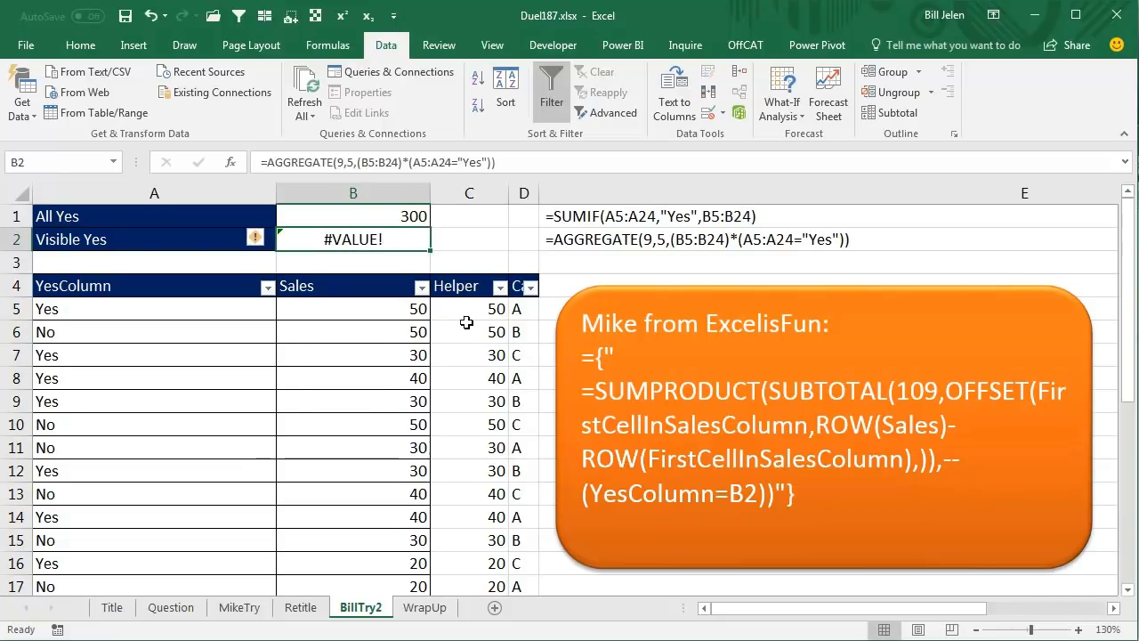
key("ctrl+apostrophe")
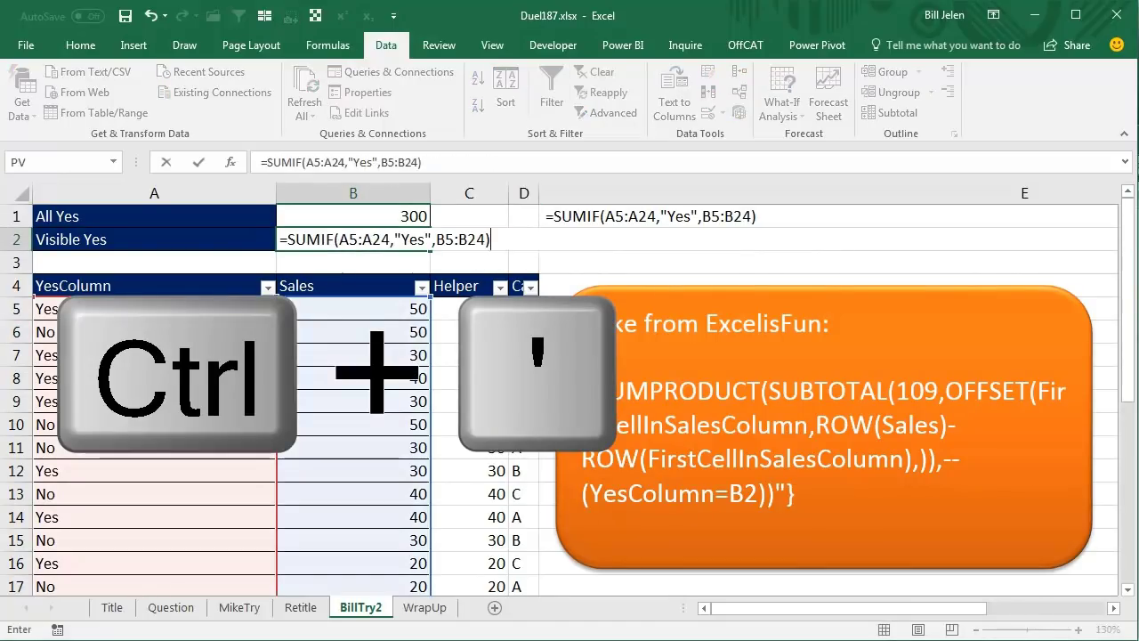
left_click(440, 242)
key("Delete")
type("C")
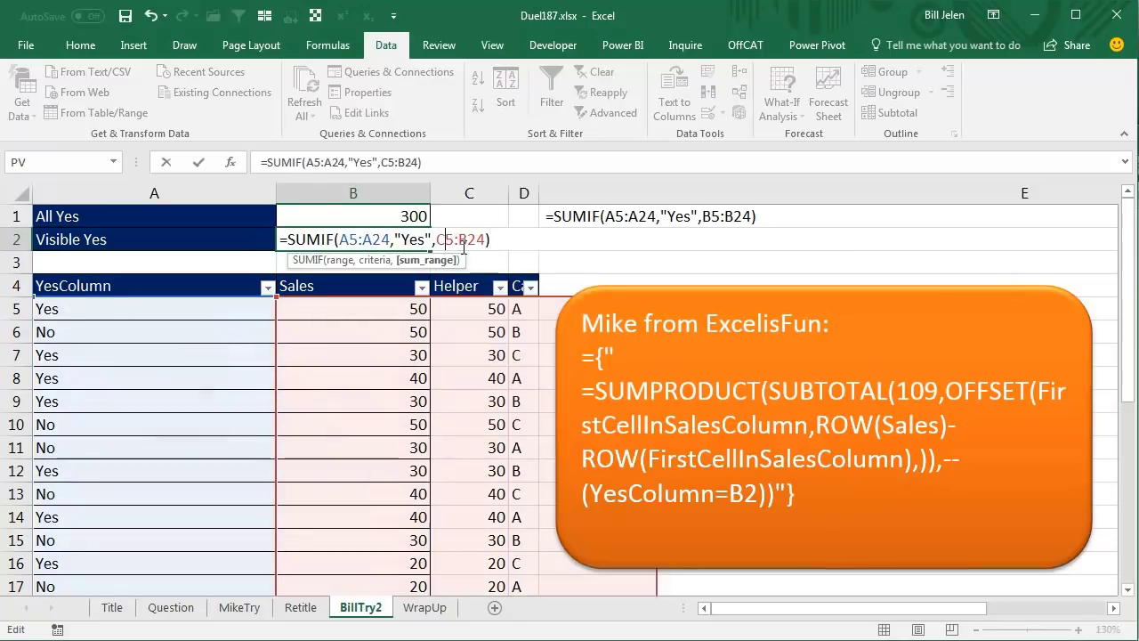
key("Right")
key("Right")
key("Delete")
type("C")
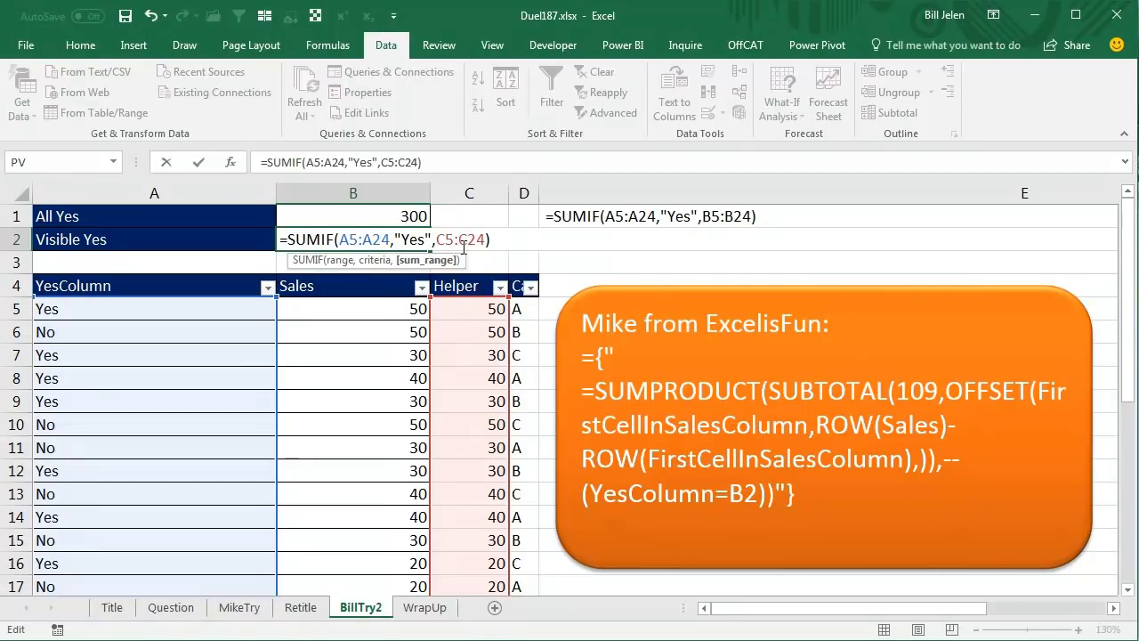
key("Return")
key("Up")
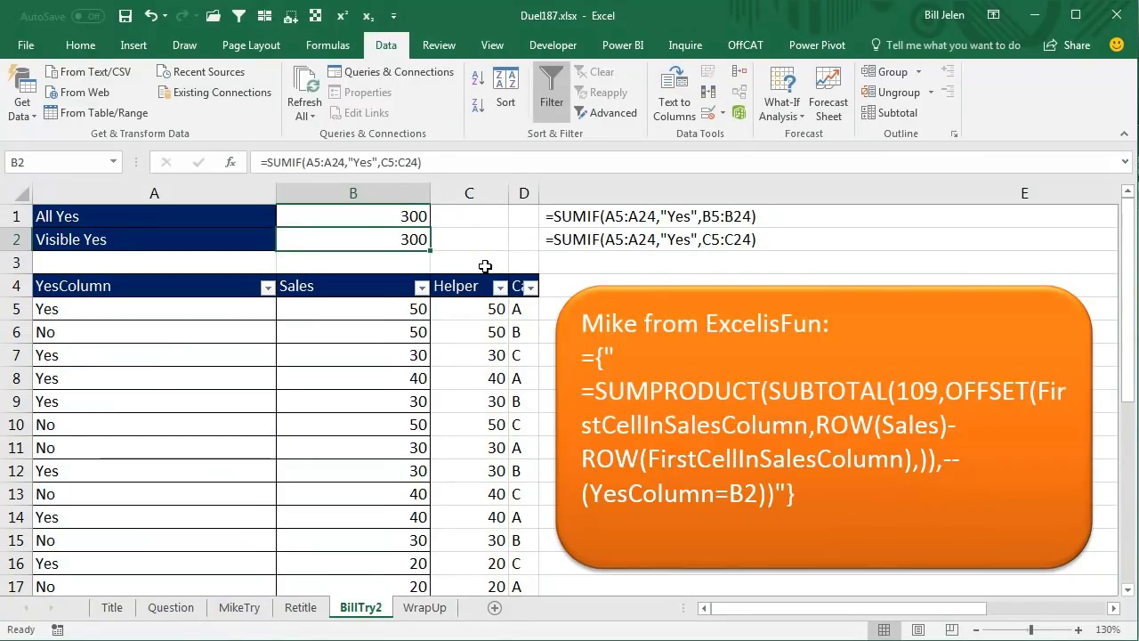
- Filter to category B rows and select the four visible Yes sales to verify the 100 total
left_click(521, 331)
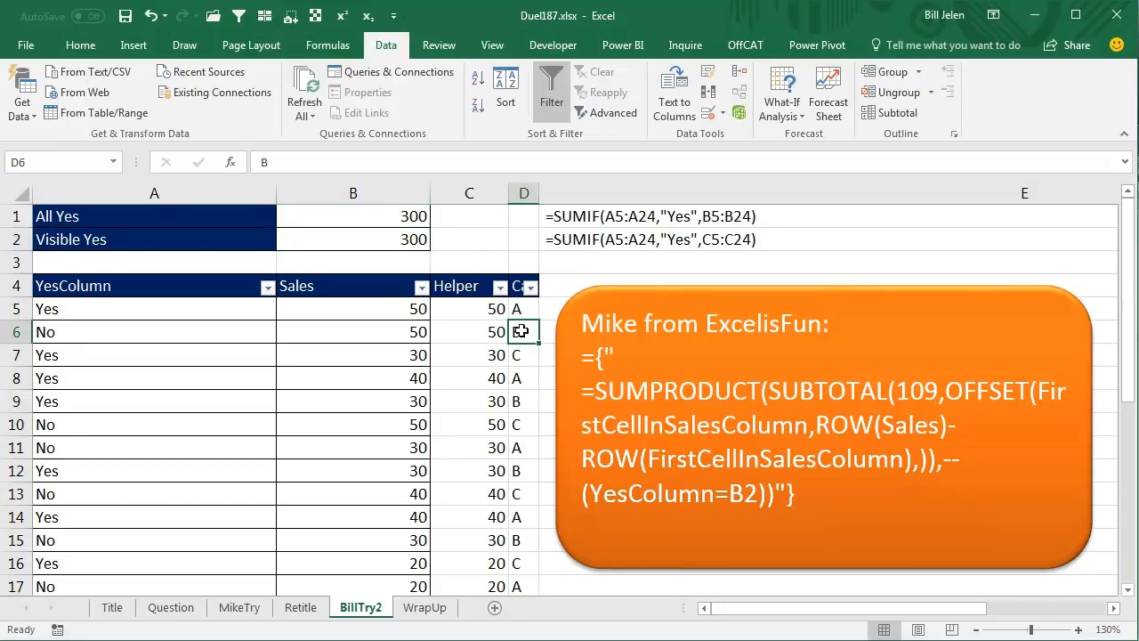
left_click(238, 15)
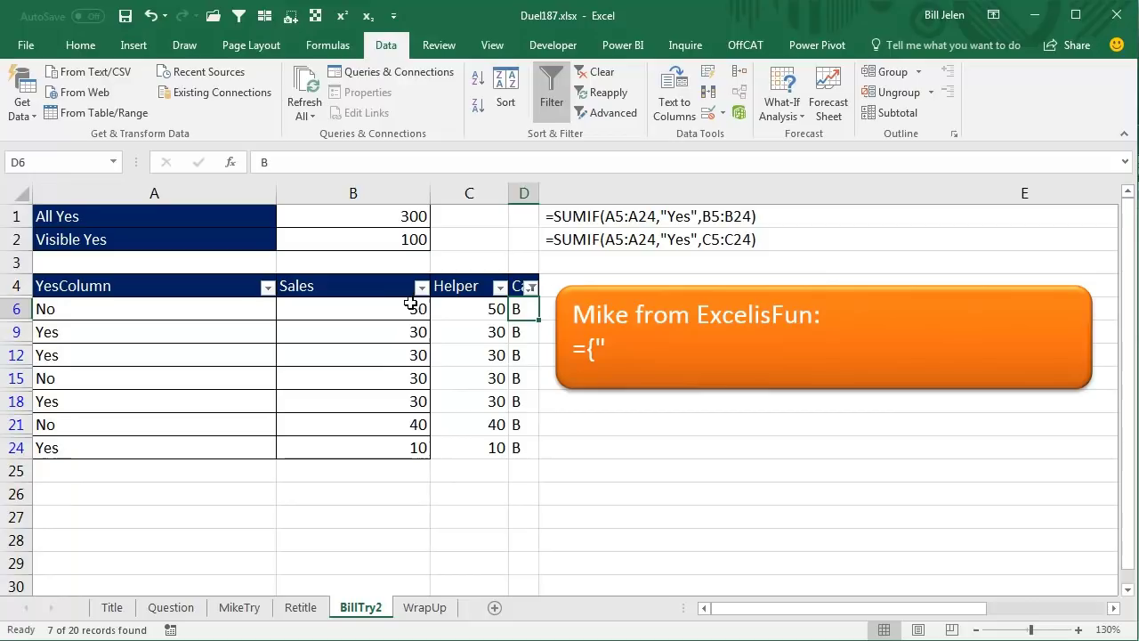
left_click(385, 331)
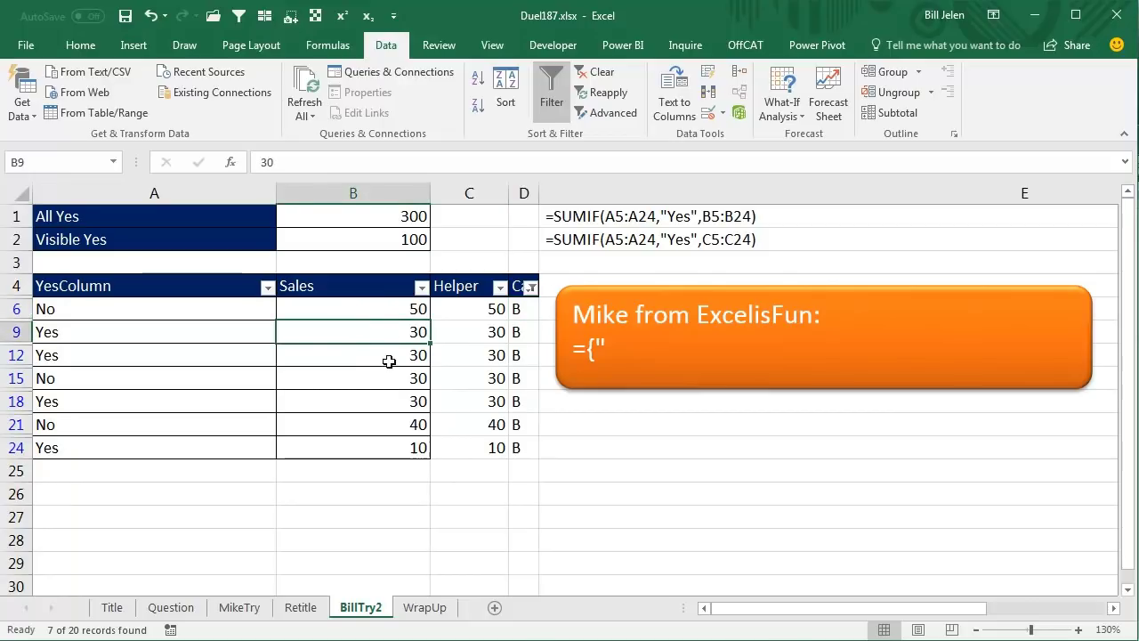
left_click(386, 364, "ctrl")
left_click(391, 404, "ctrl")
left_click(388, 448, "ctrl")
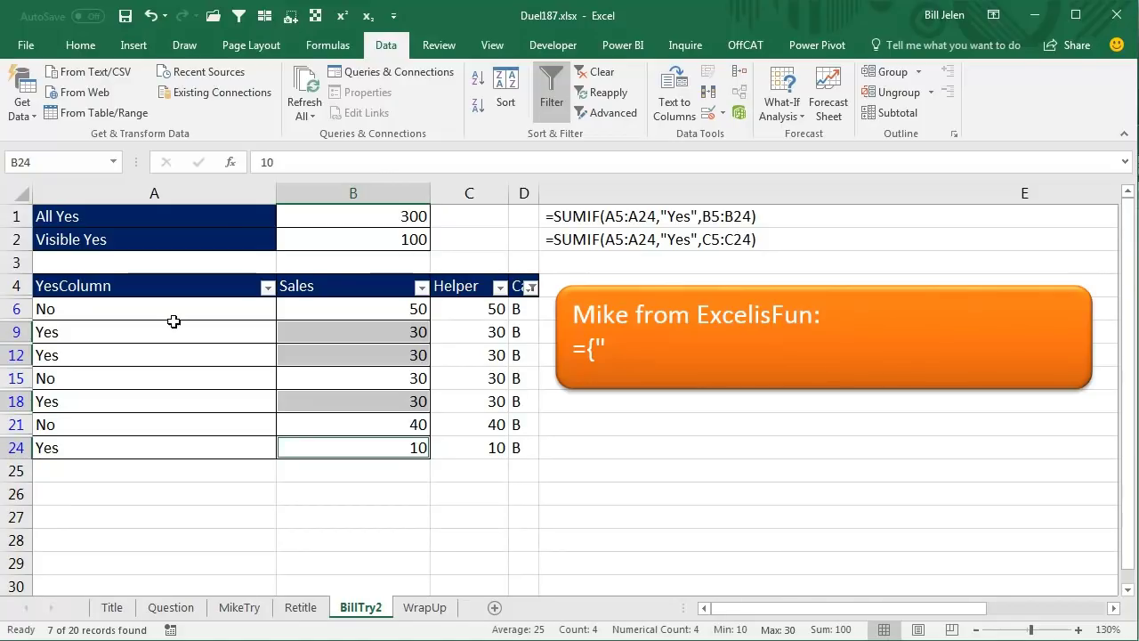
- Test a =C7 reference to a hidden cell in B26, then delete it
left_click(315, 490)
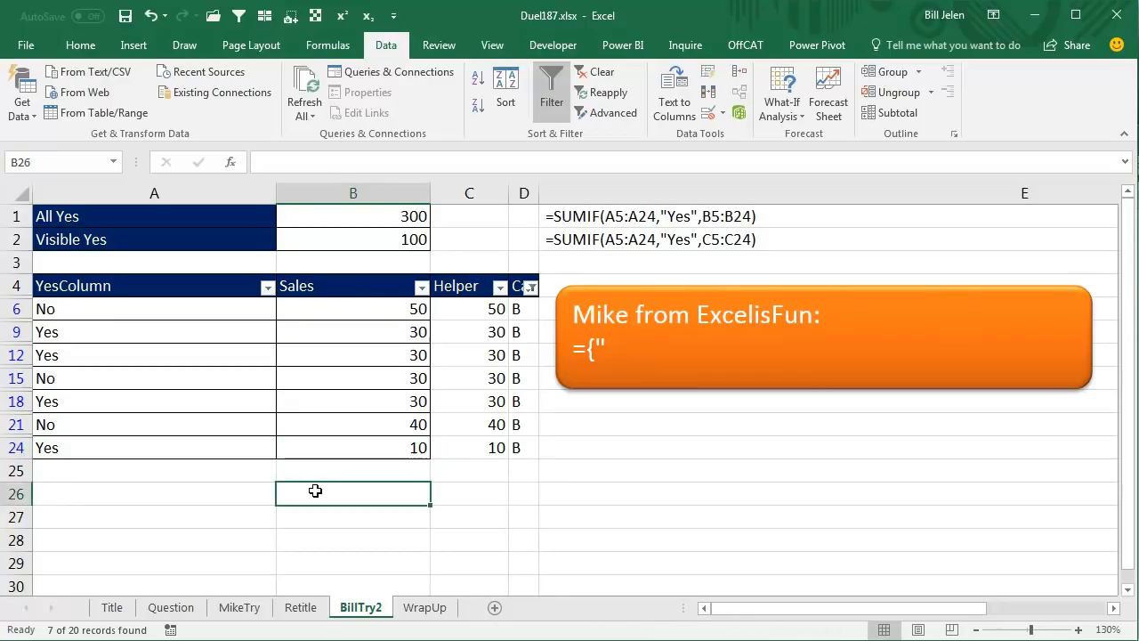
type("=C7")
key("Return")
left_click(315, 490)
key("Delete")
- Move to the WrapUp sheet to review the recap ending with the AGGREGATE helper column approach
key("ctrl+Page_Down")
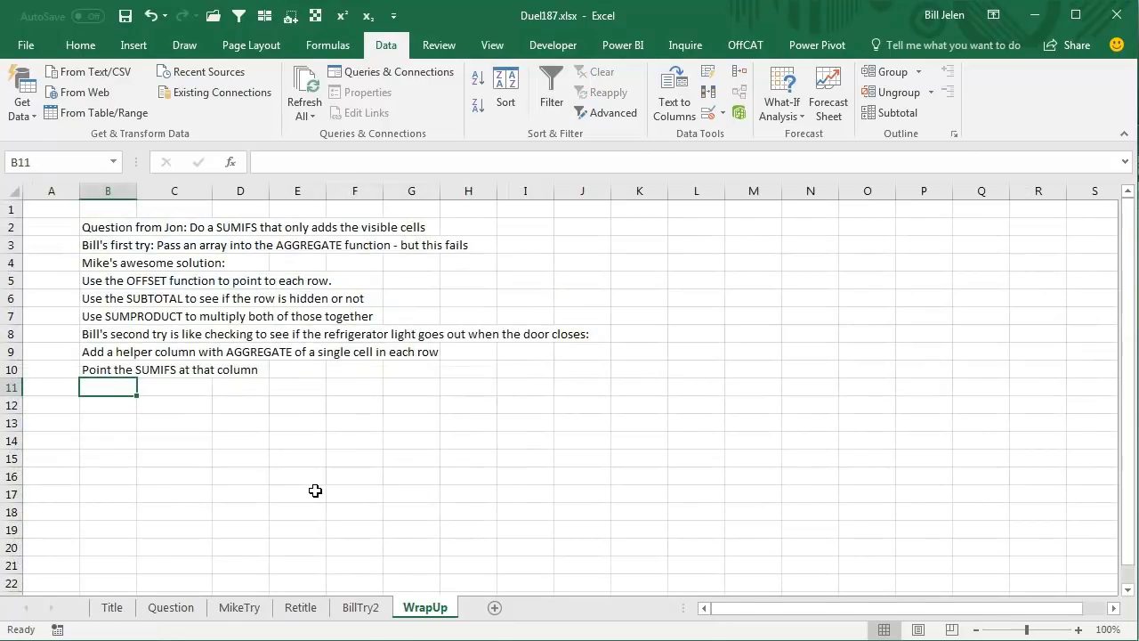